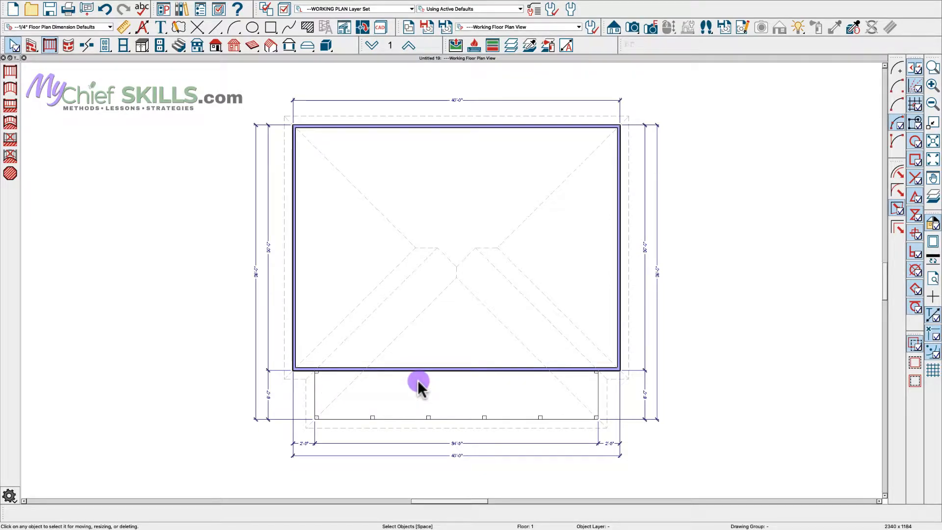
Open the Build Roof settings, set the pitch to 12 in 12 and ignore the top (2nd) floor.
{"action": "left_click", "coordinate": [216, 43]}
{"action": "left_click", "coordinate": [10, 88]}
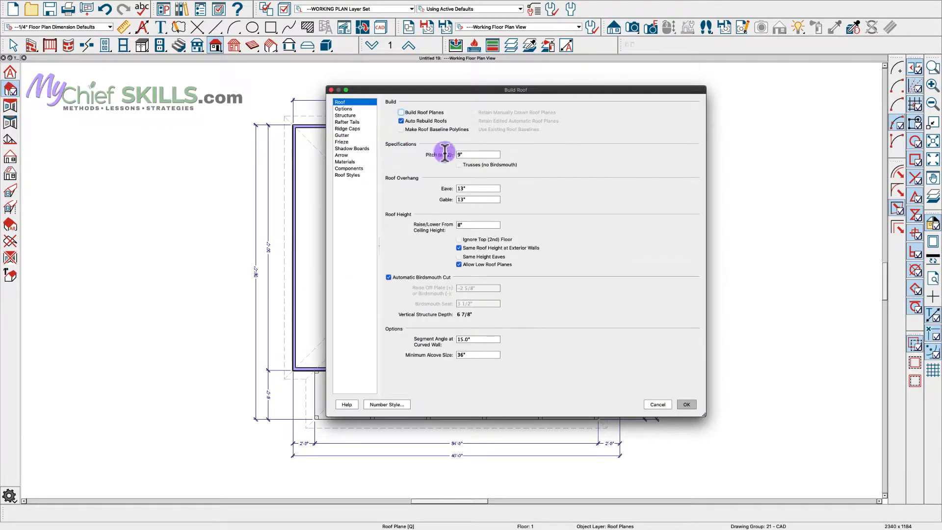
{"action": "type", "text": "12"}
{"action": "key", "text": "Tab"}
{"action": "left_click", "coordinate": [467, 239]}
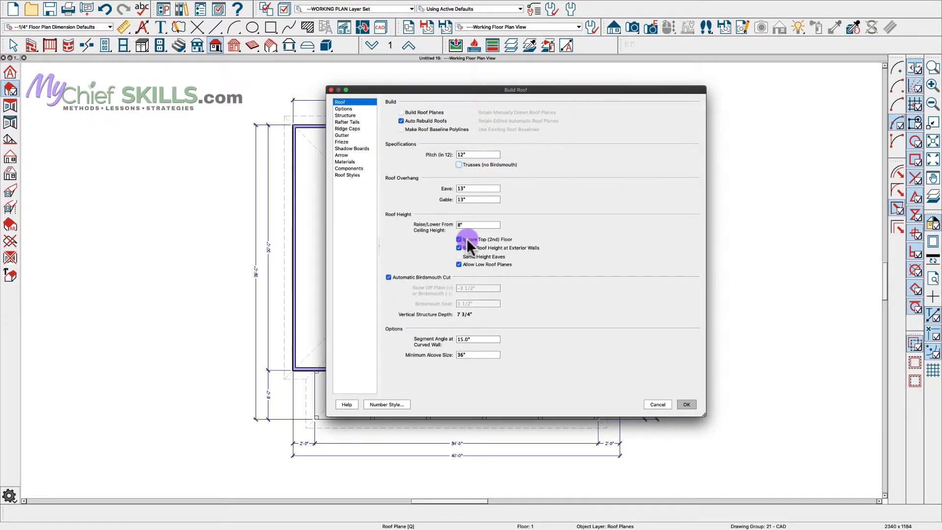
Set the roof's Raise/Lower From Ceiling Height to 12.625 plus 3 inches and apply the roof settings.
{"action": "left_click", "coordinate": [478, 224]}
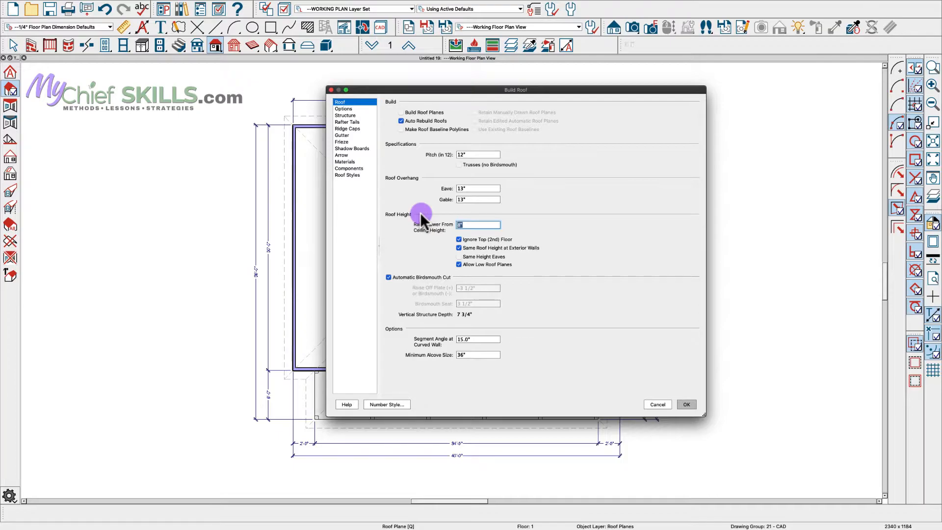
{"action": "type", "text": "12.625"}
{"action": "key", "text": "Tab"}
{"action": "key", "text": "shift+Tab"}
{"action": "key", "text": "Right"}
{"action": "type", "text": "+3"}
{"action": "key", "text": "Tab"}
{"action": "left_click", "coordinate": [686, 404]}
{"action": "key", "text": "space"}
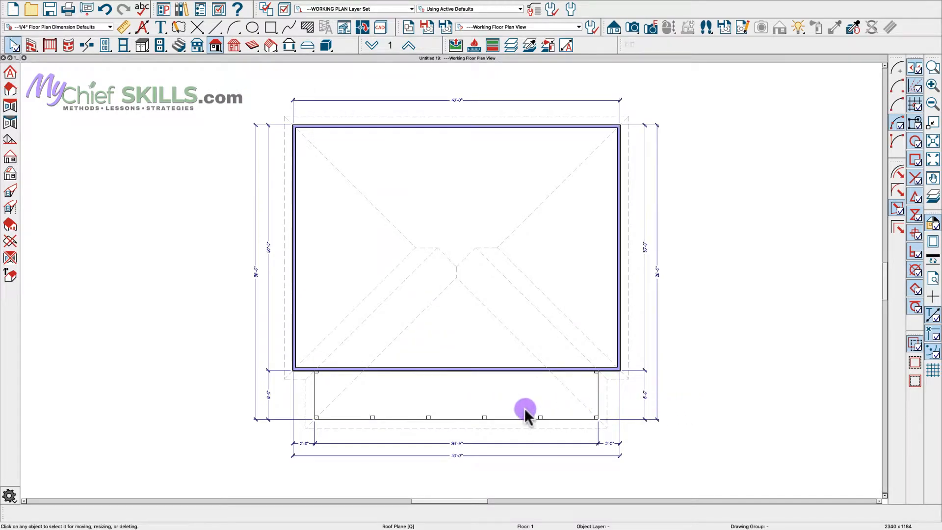
Give the front porch railing a roof pitch of 5 in 12 with an upper pitch of 12 in 12.
{"action": "left_click", "coordinate": [400, 417]}
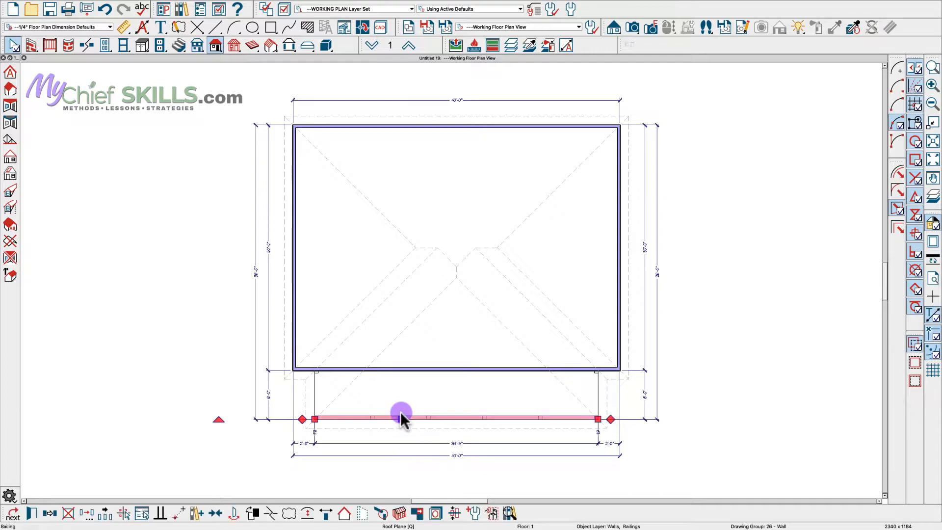
{"action": "double_click", "coordinate": [443, 425]}
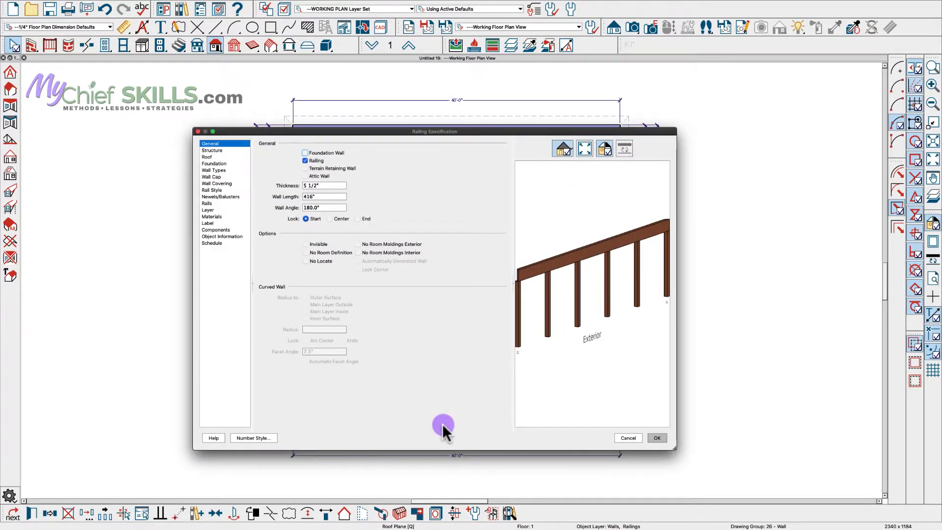
{"action": "left_click", "coordinate": [208, 157]}
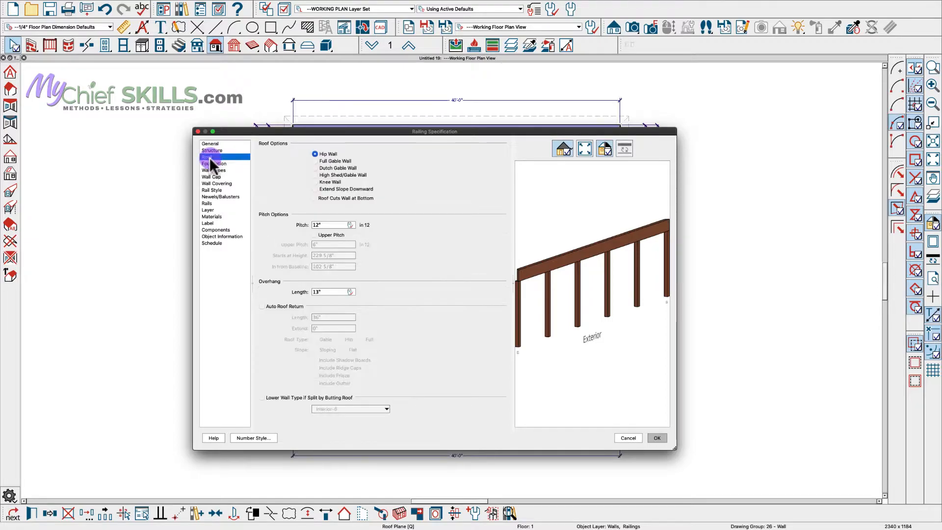
{"action": "left_click", "coordinate": [331, 234]}
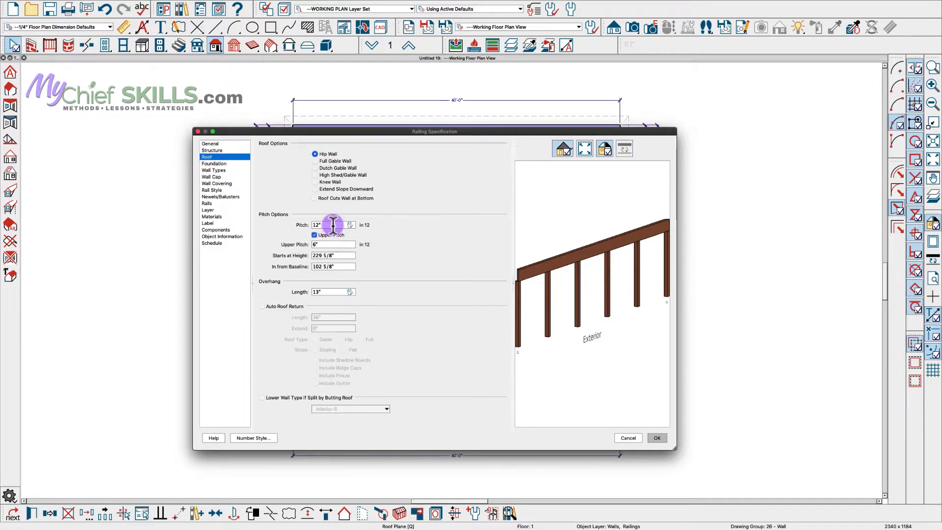
{"action": "left_click", "coordinate": [293, 223]}
{"action": "type", "text": "5"}
{"action": "key", "text": "Tab"}
{"action": "type", "text": "12"}
{"action": "key", "text": "Tab"}
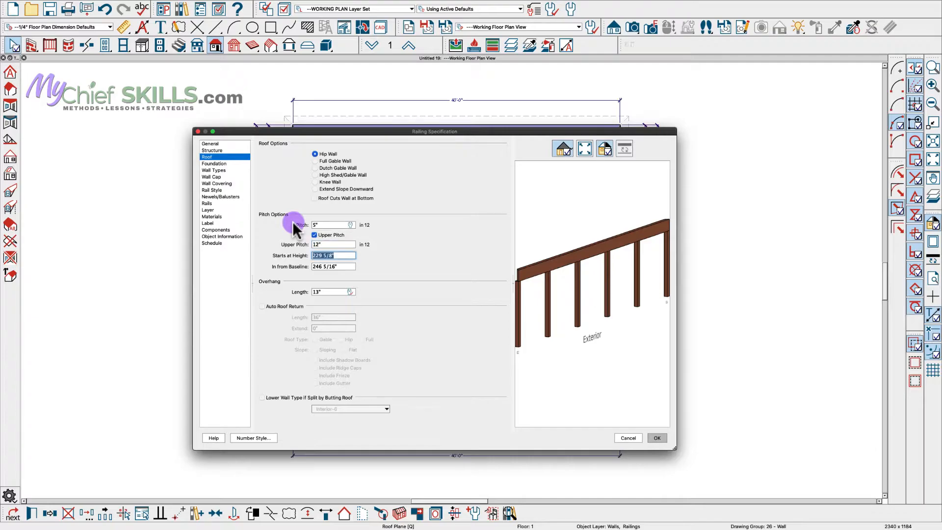
{"action": "left_click", "coordinate": [655, 438]}
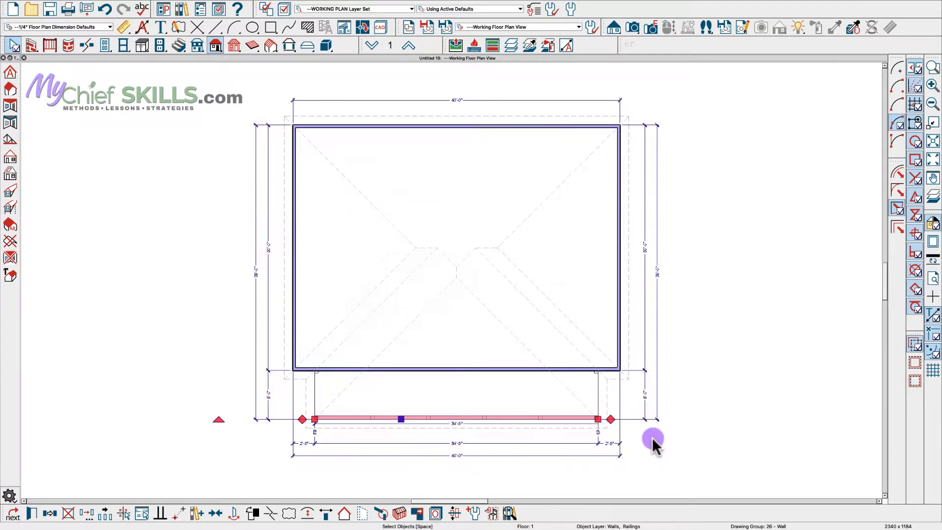
{"action": "left_click", "coordinate": [381, 394]}
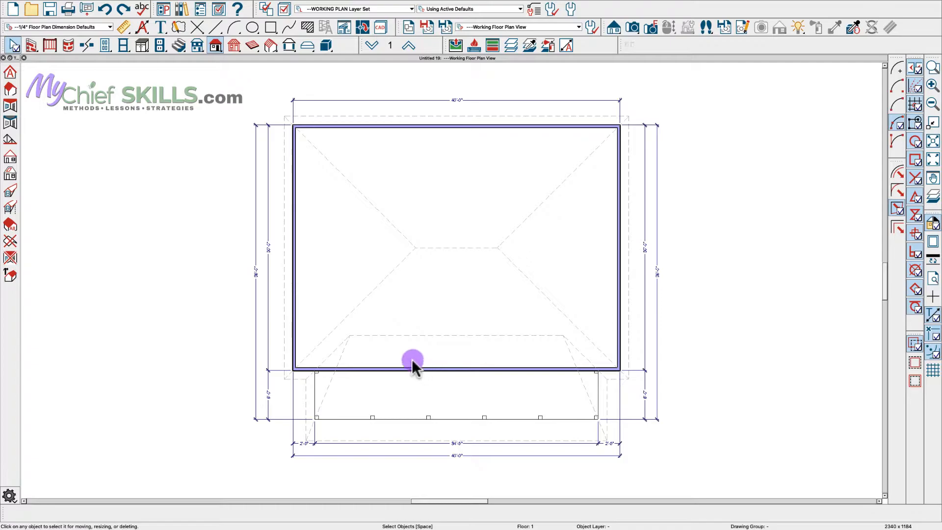
Turn the west and east exterior walls of the main house into full gable walls.
{"action": "left_click", "coordinate": [293, 300]}
{"action": "left_click", "coordinate": [345, 513]}
{"action": "left_click", "coordinate": [619, 302]}
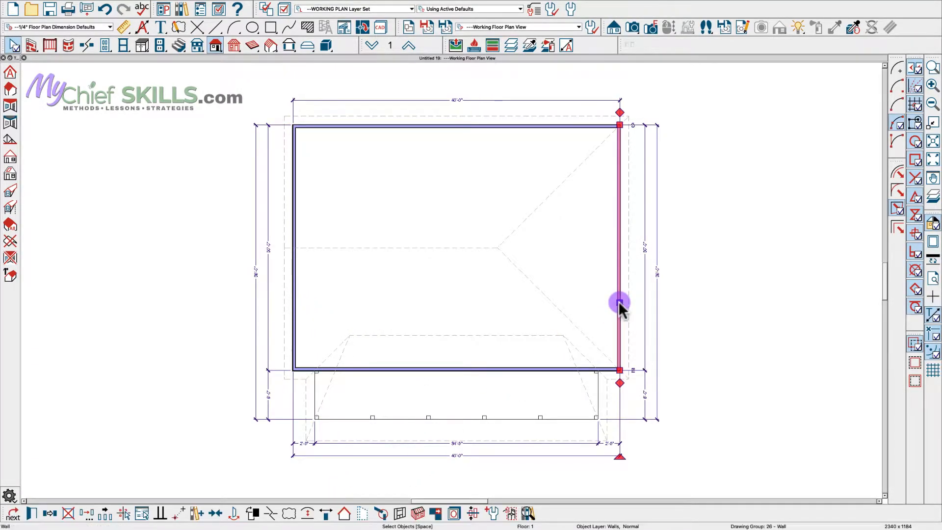
{"action": "left_click", "coordinate": [344, 513]}
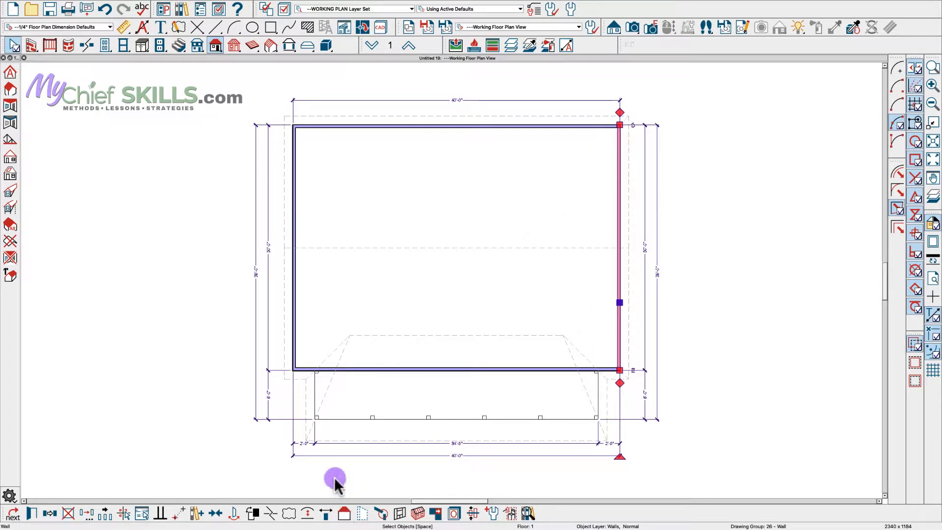
Turn the two short side railings of the porch into full gable walls.
{"action": "left_click", "coordinate": [315, 387]}
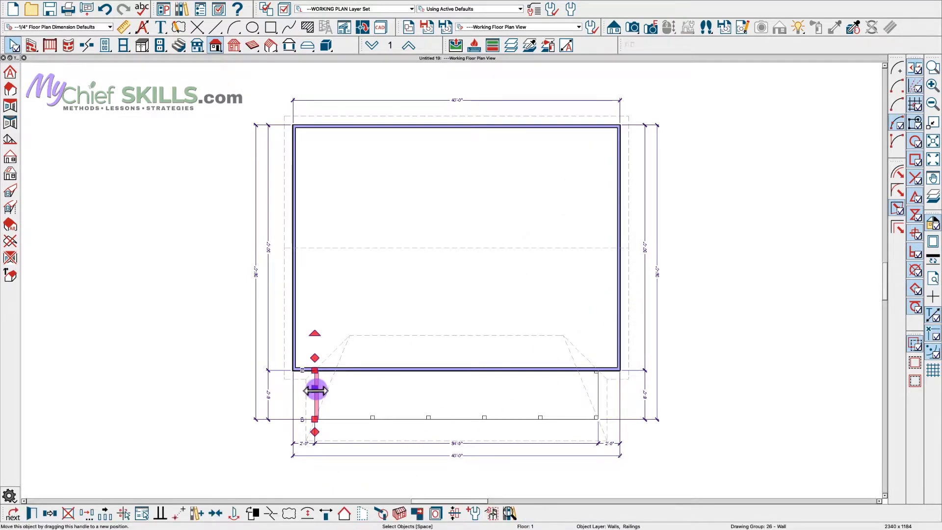
{"action": "left_click", "coordinate": [343, 513]}
{"action": "left_click", "coordinate": [597, 397]}
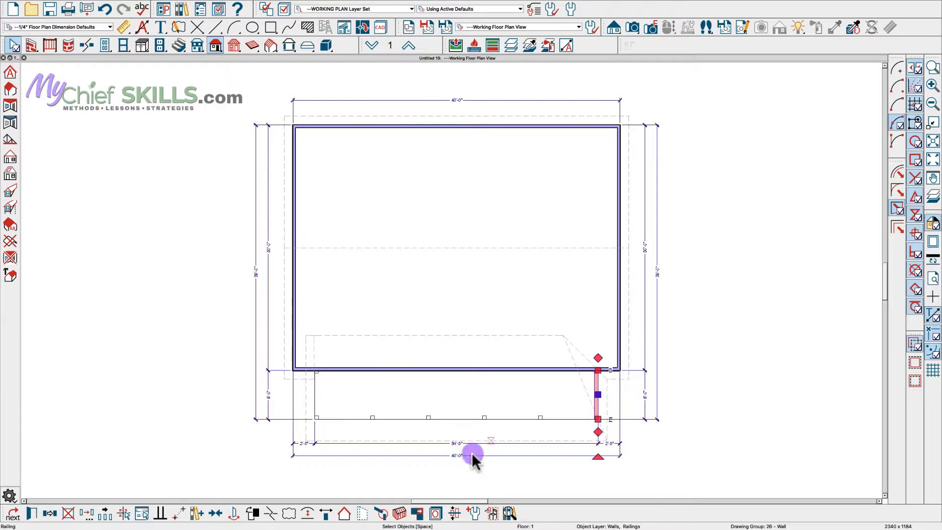
{"action": "left_click", "coordinate": [346, 513]}
{"action": "left_click", "coordinate": [514, 325]}
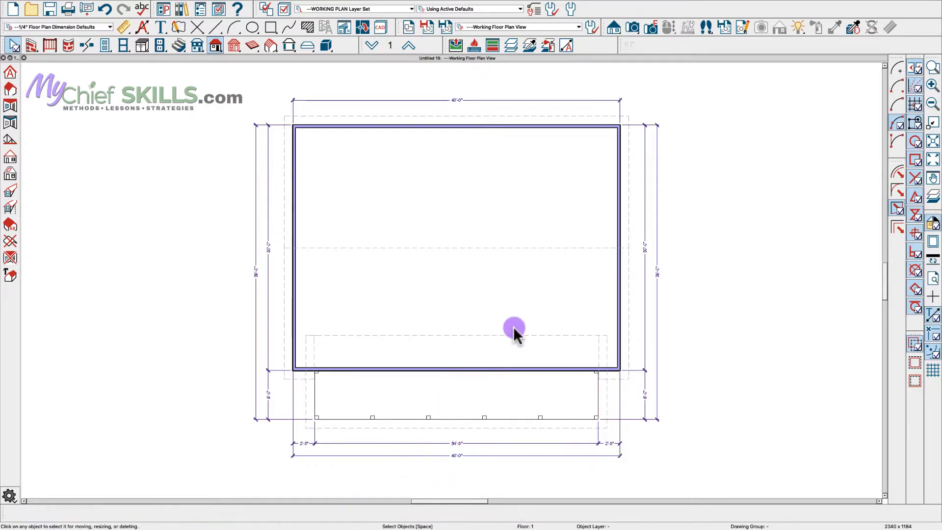
Create a perspective full overview of the house and set the porch room's type to -Porch-deck.
{"action": "key", "text": "shift+F5"}
{"action": "left_click_drag", "start_coordinate": [510, 326], "coordinate": [486, 305]}
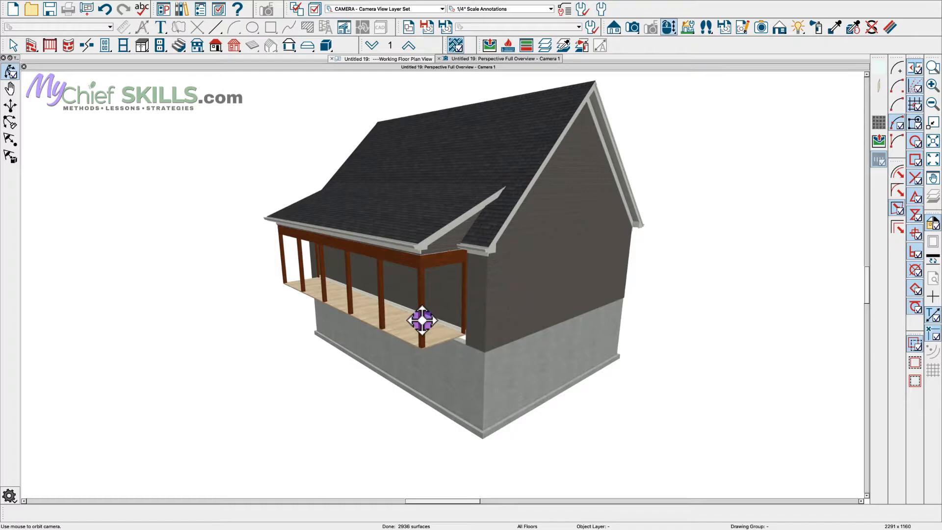
{"action": "key", "text": "space"}
{"action": "left_click", "coordinate": [397, 318]}
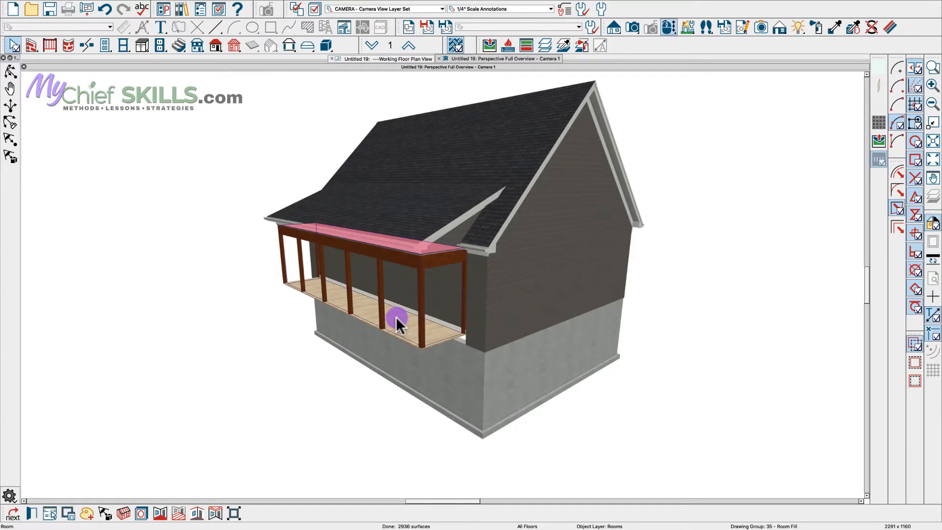
{"action": "double_click", "coordinate": [396, 317]}
{"action": "left_click", "coordinate": [234, 118]}
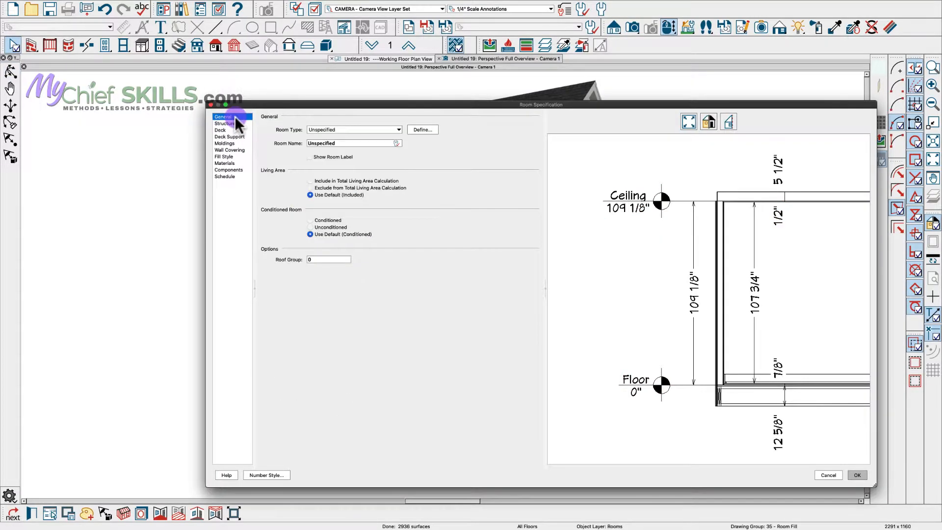
{"action": "left_click", "coordinate": [328, 129]}
{"action": "left_click", "coordinate": [326, 170]}
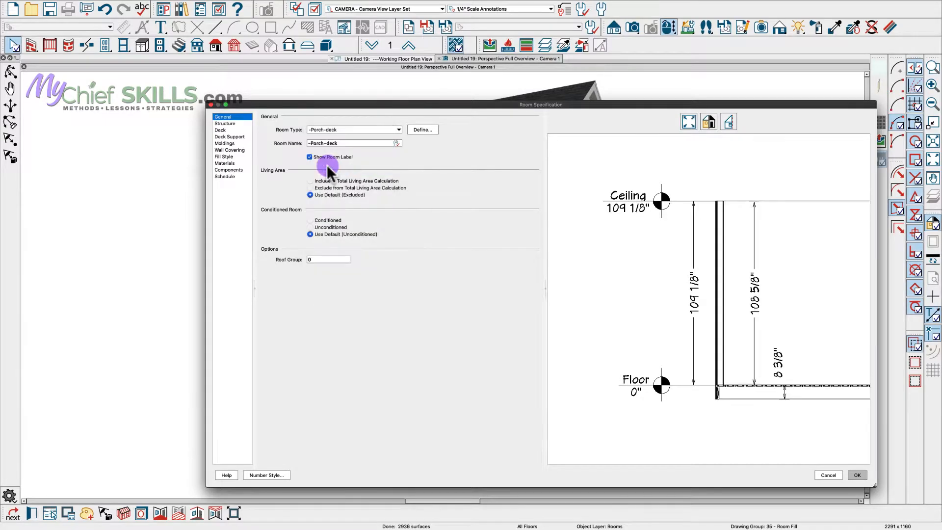
Set the porch room's floor elevation to -4 inches and apply the room changes.
{"action": "left_click", "coordinate": [226, 123]}
{"action": "left_click", "coordinate": [323, 149]}
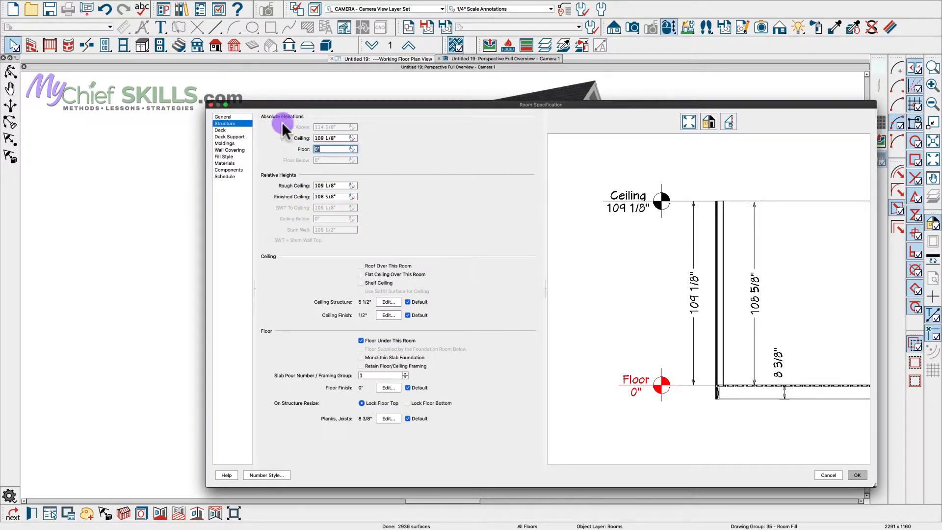
{"action": "type", "text": "-4"}
{"action": "key", "text": "Tab"}
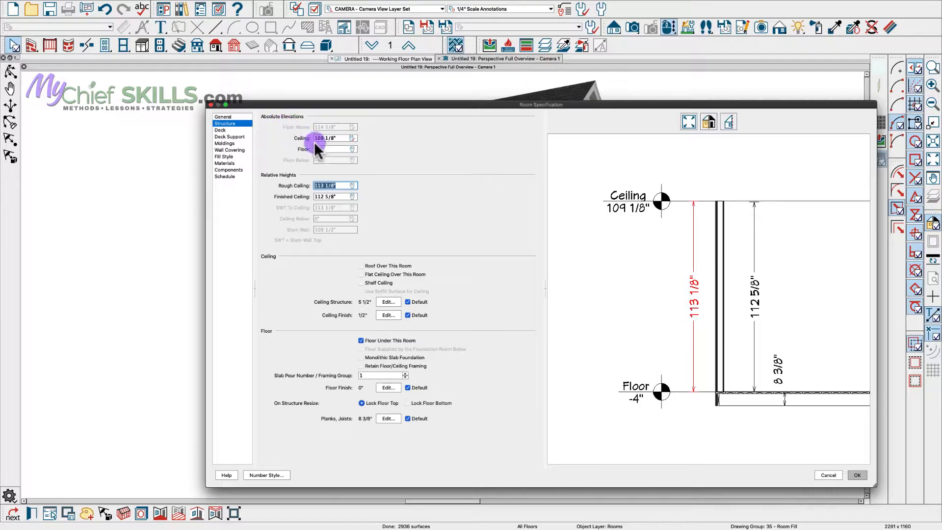
{"action": "left_click", "coordinate": [857, 474]}
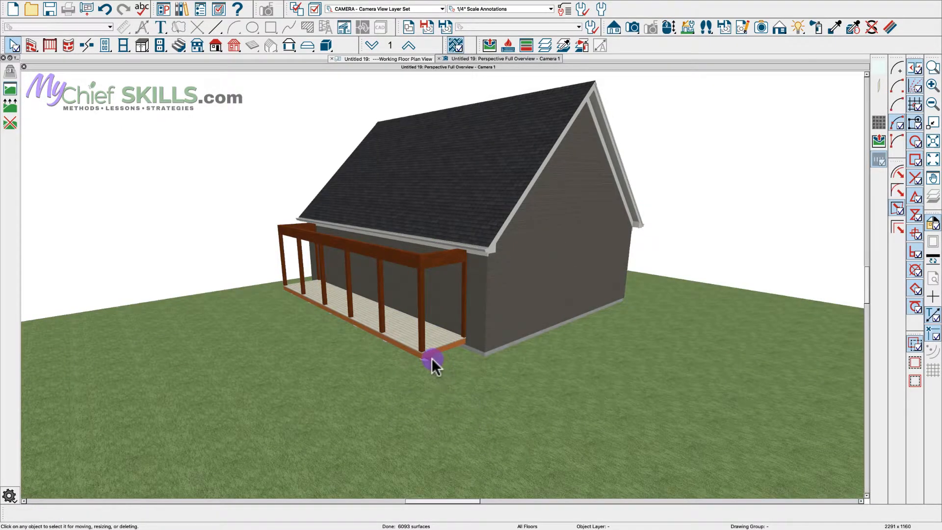
Extend the terrain's edge outward on the west side of the house.
{"action": "middle_click_drag", "start_coordinate": [431, 359], "coordinate": [505, 366]}
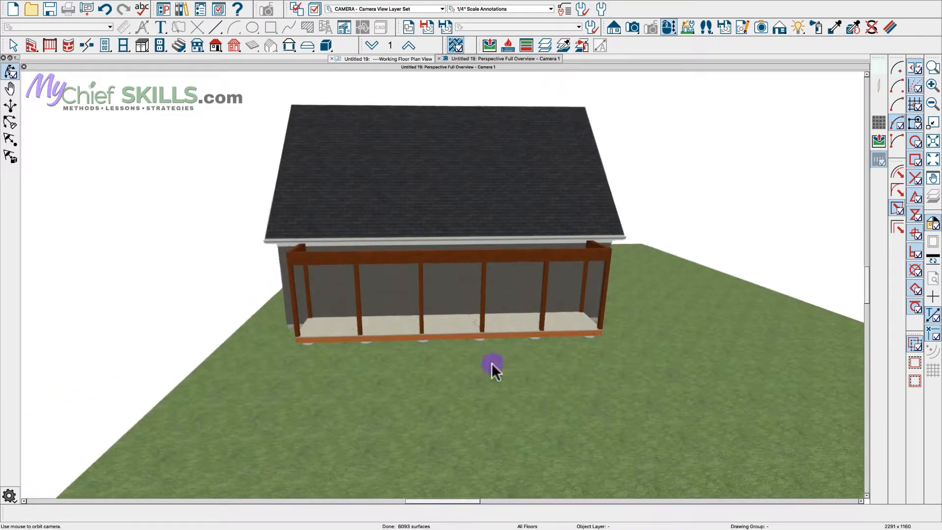
{"action": "key", "text": "space"}
{"action": "left_click", "coordinate": [210, 390]}
{"action": "left_click_drag", "start_coordinate": [169, 393], "coordinate": [50, 376]}
{"action": "key", "text": "space"}
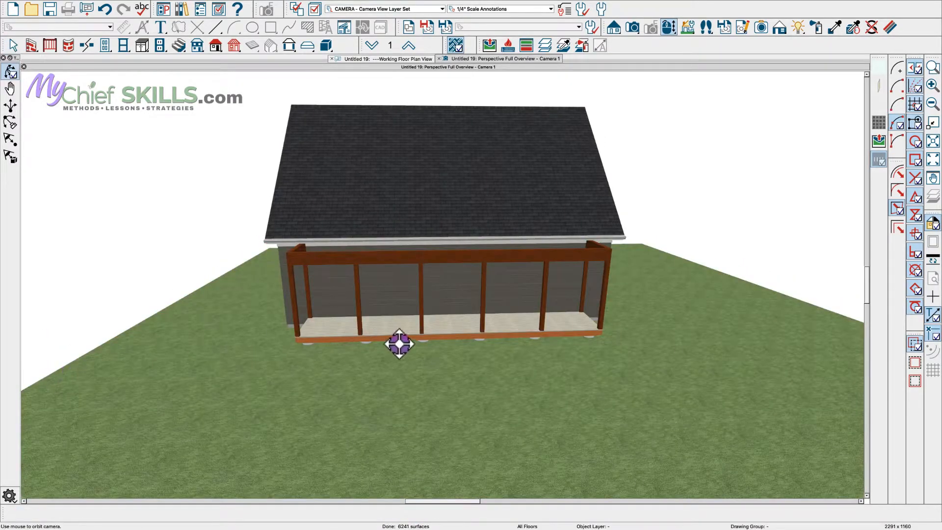
Enable a roof and a flat ceiling over the porch room and inspect it in 3D.
{"action": "key", "text": "space"}
{"action": "double_click", "coordinate": [399, 320]}
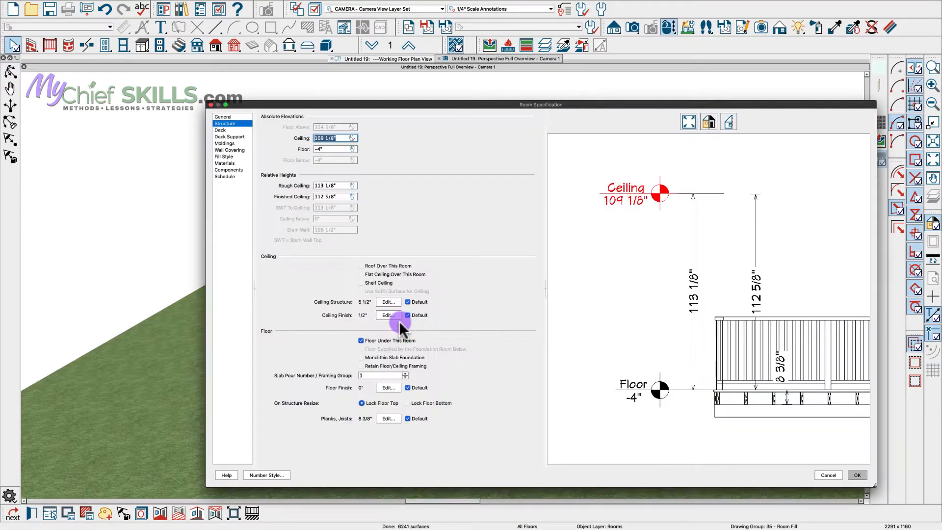
{"action": "left_click", "coordinate": [377, 274]}
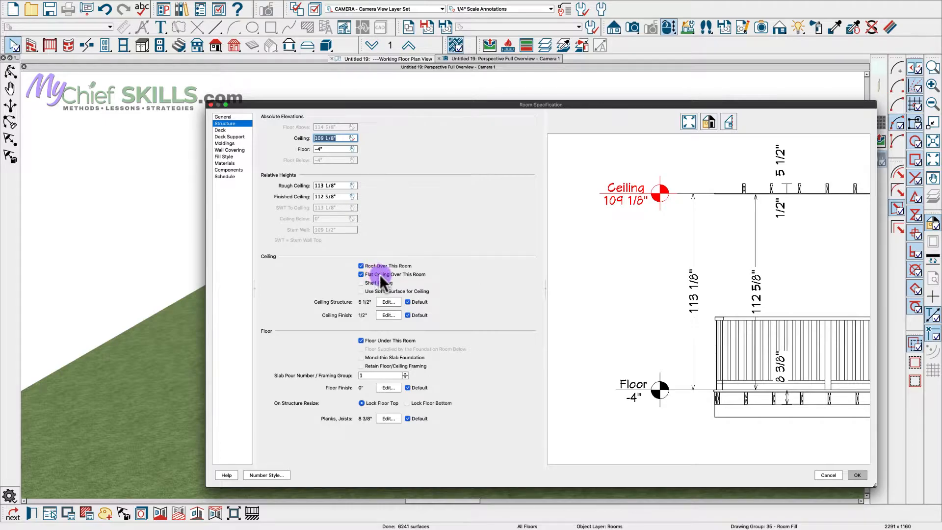
{"action": "left_click", "coordinate": [857, 474]}
{"action": "key", "text": "space"}
{"action": "left_click_drag", "start_coordinate": [536, 322], "coordinate": [480, 324]}
{"action": "key", "text": "space"}
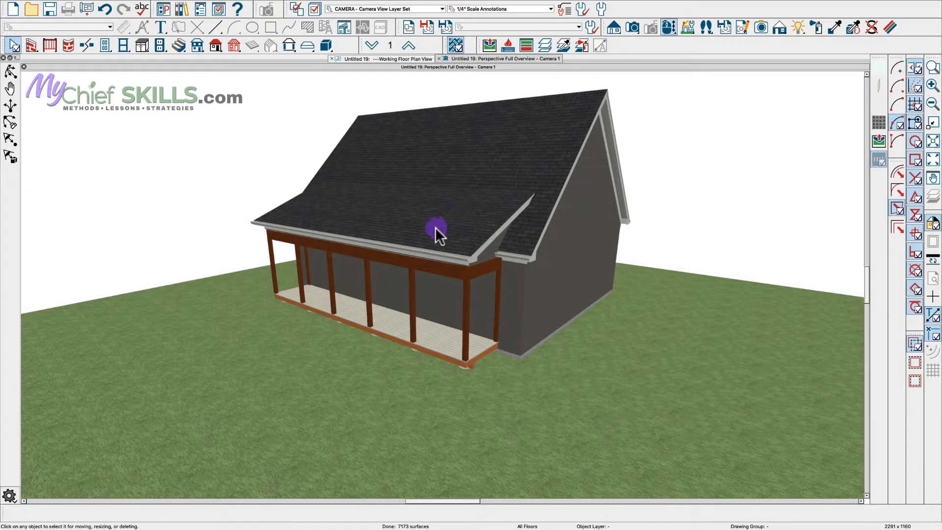
Copy the four exterior walls of the main house from floor 1 and paste them in place on floor 2.
{"action": "key", "text": "ctrl+Tab"}
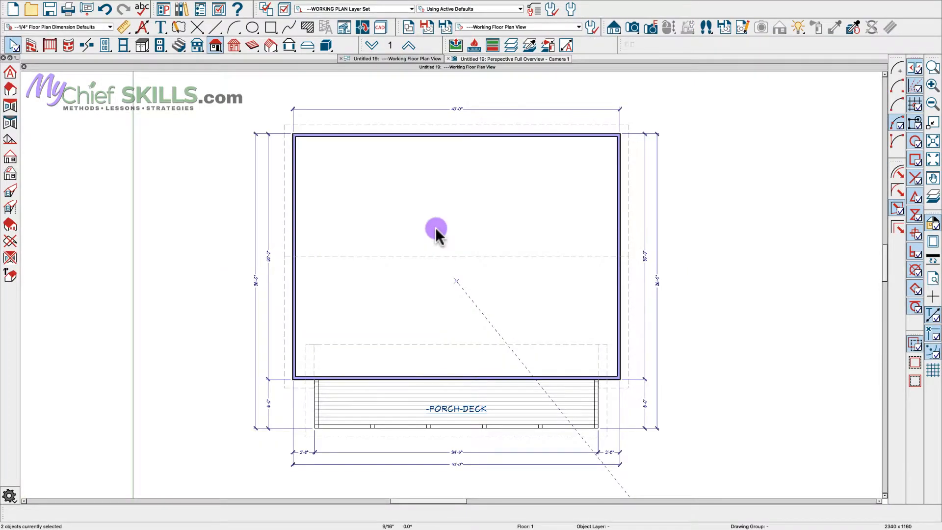
{"action": "left_click", "coordinate": [316, 136]}
{"action": "left_click", "coordinate": [295, 155], "text": "shift"}
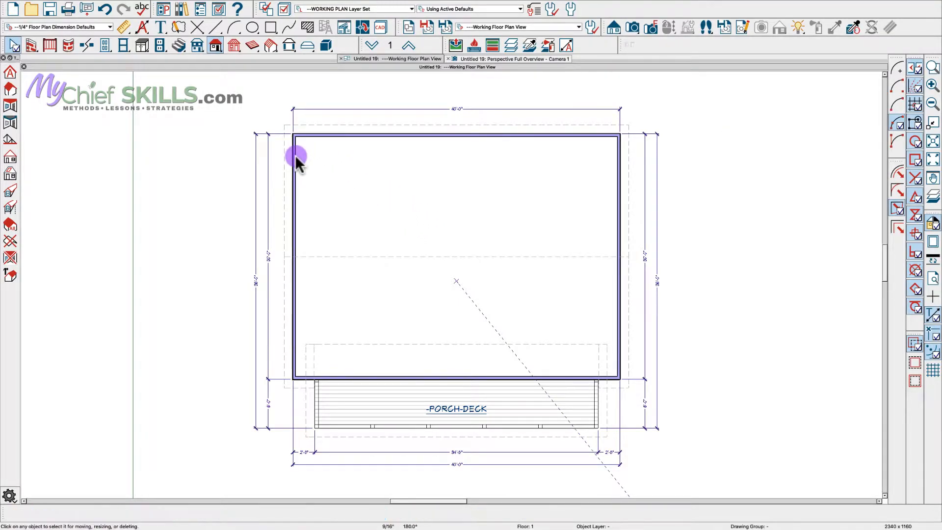
{"action": "left_click", "coordinate": [618, 201], "text": "shift"}
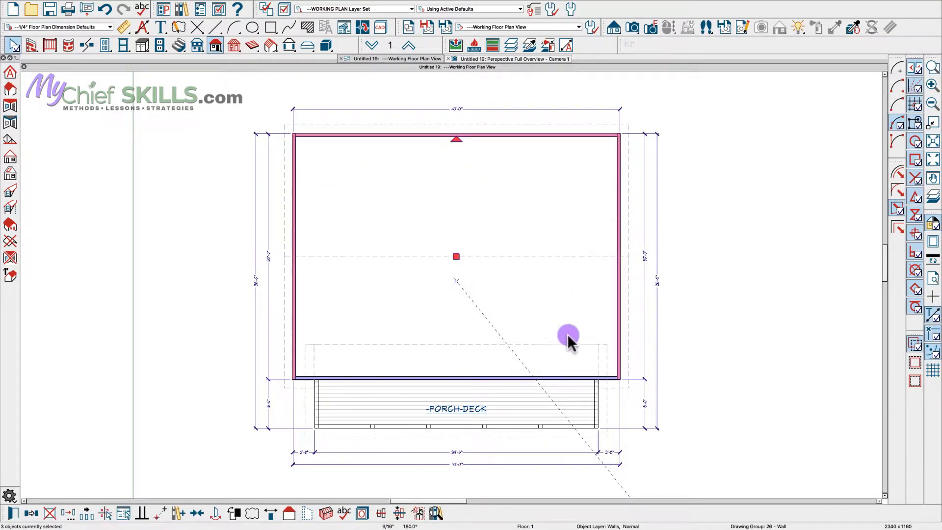
{"action": "left_click", "coordinate": [554, 376], "text": "shift"}
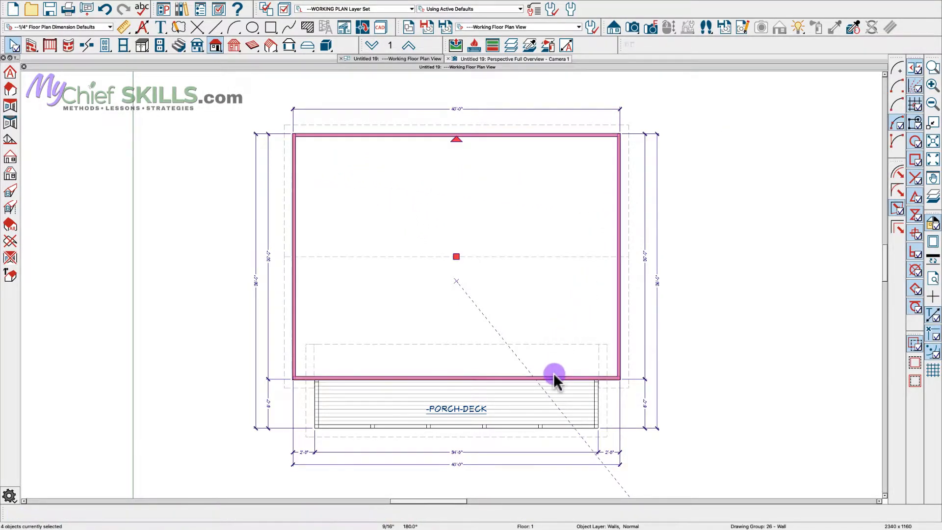
{"action": "left_click", "coordinate": [408, 46]}
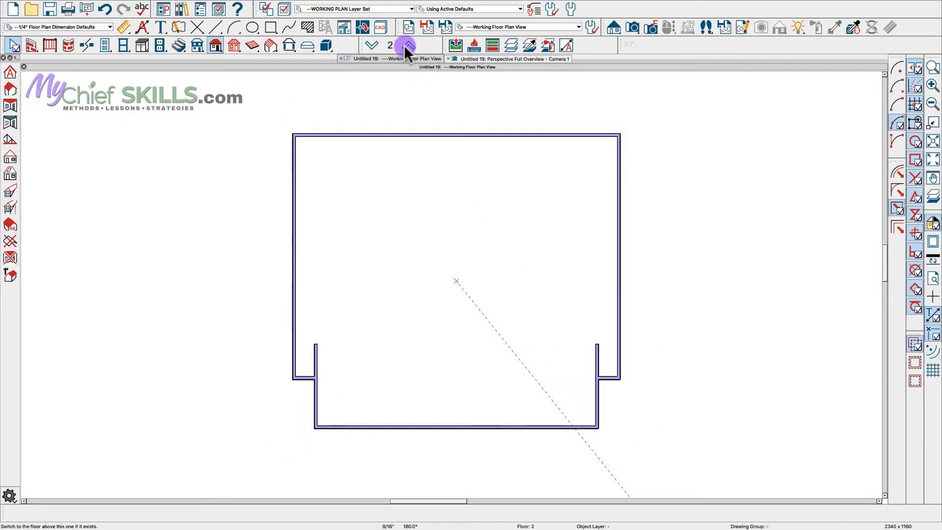
{"action": "key", "text": "super+v"}
{"action": "left_click", "coordinate": [365, 167]}
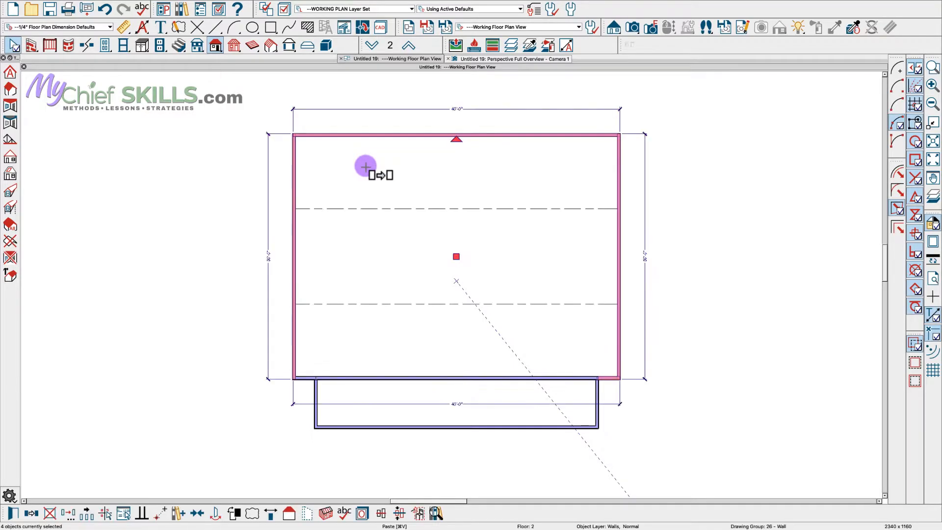
{"action": "key", "text": "Escape"}
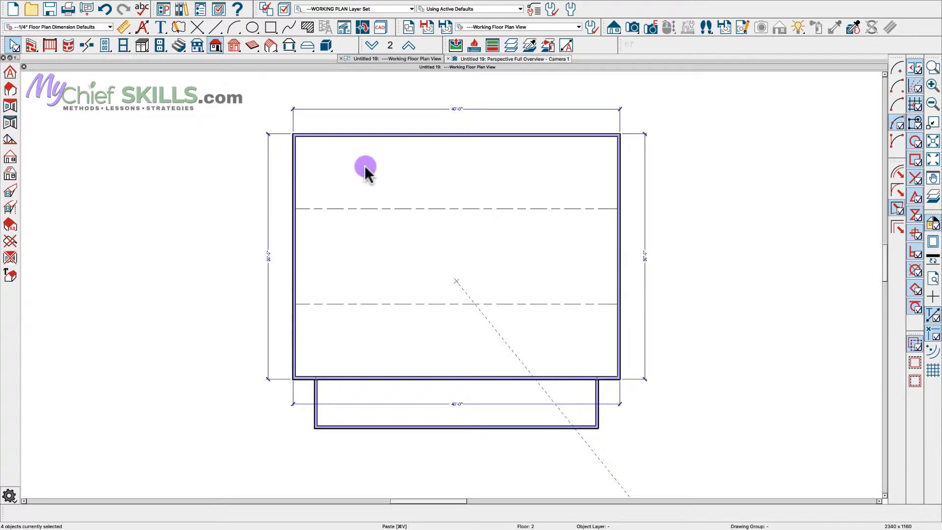
Examine the second-floor room and the front wall segments where the main house meets the porch.
{"action": "left_click", "coordinate": [354, 237]}
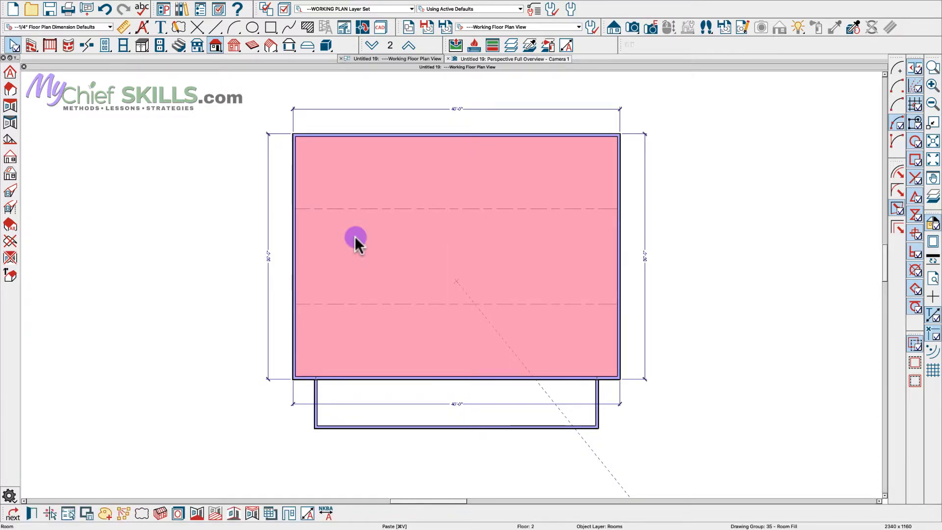
{"action": "key", "text": "Escape"}
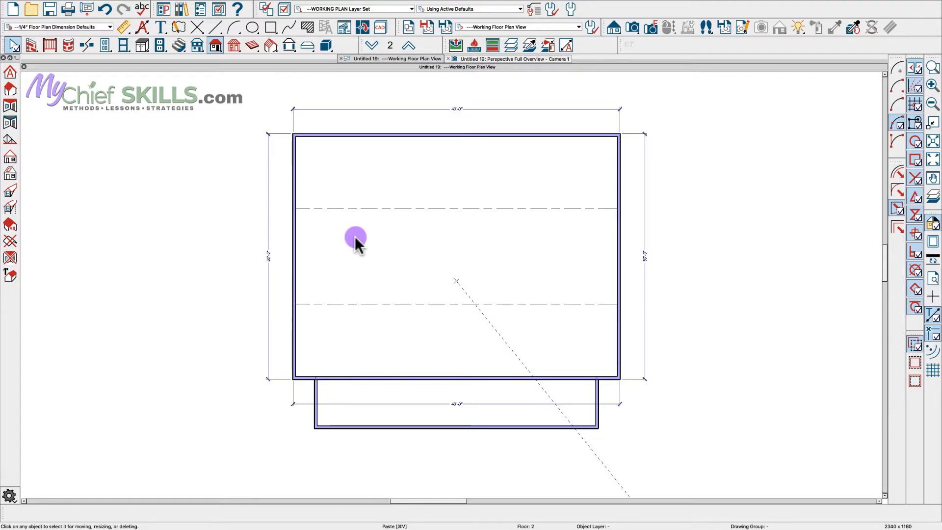
{"action": "key", "text": "space"}
{"action": "left_click", "coordinate": [348, 377]}
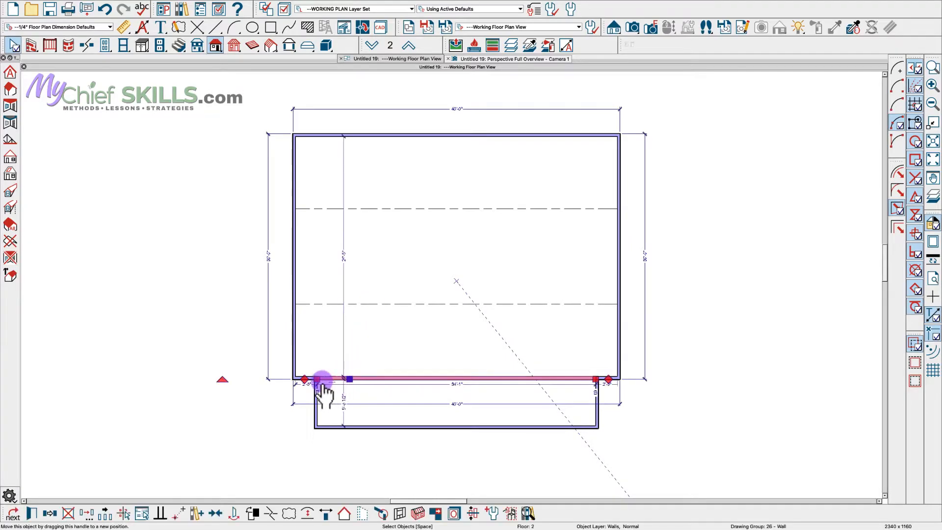
{"action": "key", "text": "Escape"}
{"action": "left_click", "coordinate": [306, 376]}
{"action": "key", "text": "Escape"}
{"action": "left_click", "coordinate": [327, 379]}
{"action": "key", "text": "Escape"}
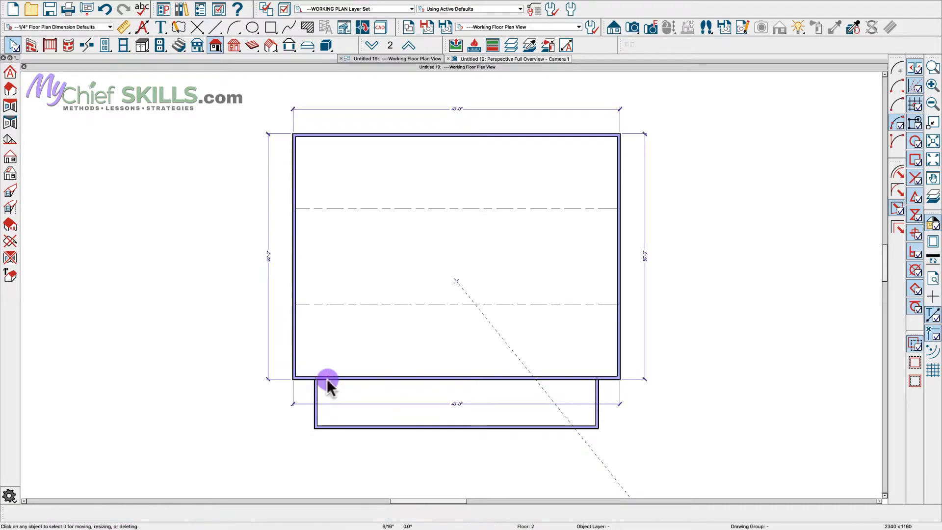
Shorten the second-floor front wall from both ends until it is 22' long.
{"action": "left_click", "coordinate": [319, 378]}
{"action": "left_click_drag", "start_coordinate": [324, 379], "coordinate": [360, 379]}
{"action": "left_click", "coordinate": [573, 380]}
{"action": "key", "text": "Escape"}
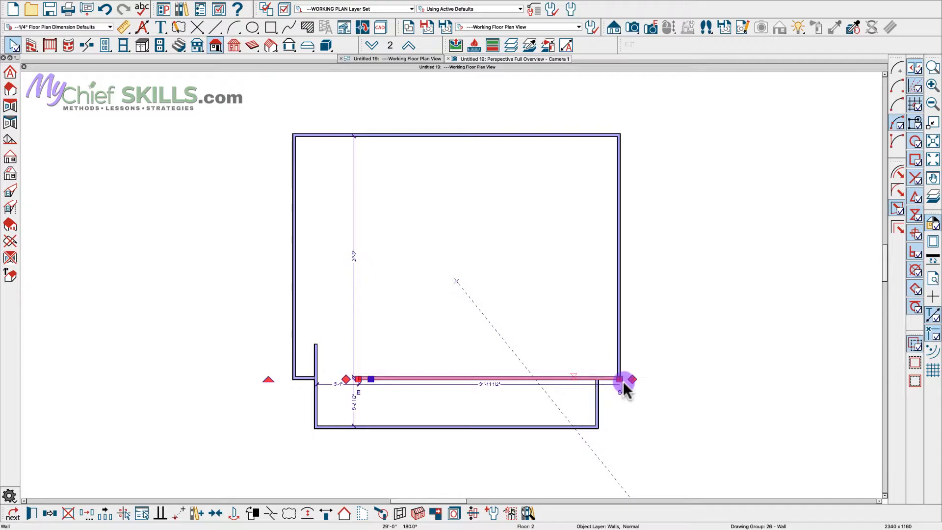
{"action": "key", "text": "Escape"}
{"action": "left_click", "coordinate": [609, 379]}
{"action": "left_click_drag", "start_coordinate": [619, 379], "coordinate": [538, 380]}
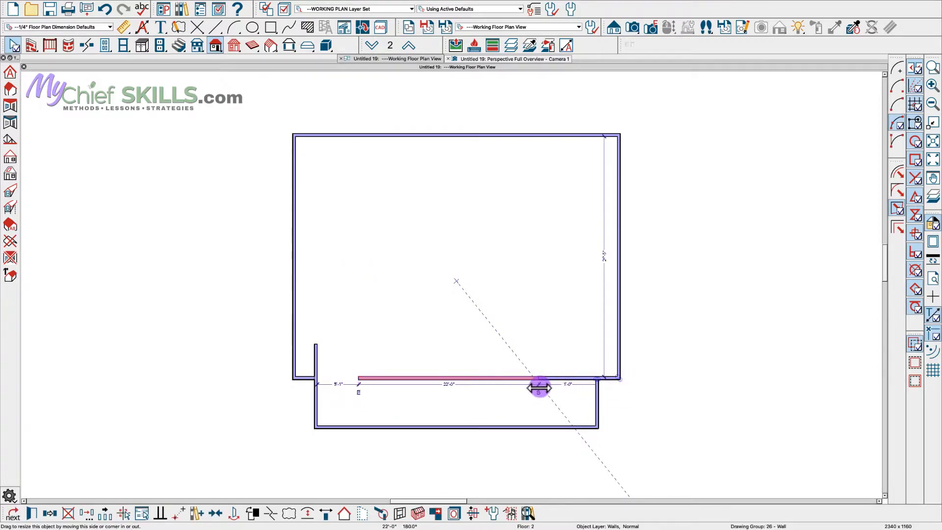
Draw 7' deep jogs from both ends of the shortened front wall back and outward to the west and east exterior walls.
{"action": "left_click_drag", "start_coordinate": [362, 385], "coordinate": [296, 315]}
{"action": "left_click", "coordinate": [521, 379]}
{"action": "left_click_drag", "start_coordinate": [548, 379], "coordinate": [617, 314]}
Set the width between the two side walls of the front bump-out to 20' by moving its west side wall.
{"action": "scroll", "coordinate": [394, 416], "scroll_direction": "up", "scroll_amount": 1}
{"action": "scroll", "coordinate": [394, 417], "scroll_direction": "up", "scroll_amount": 2}
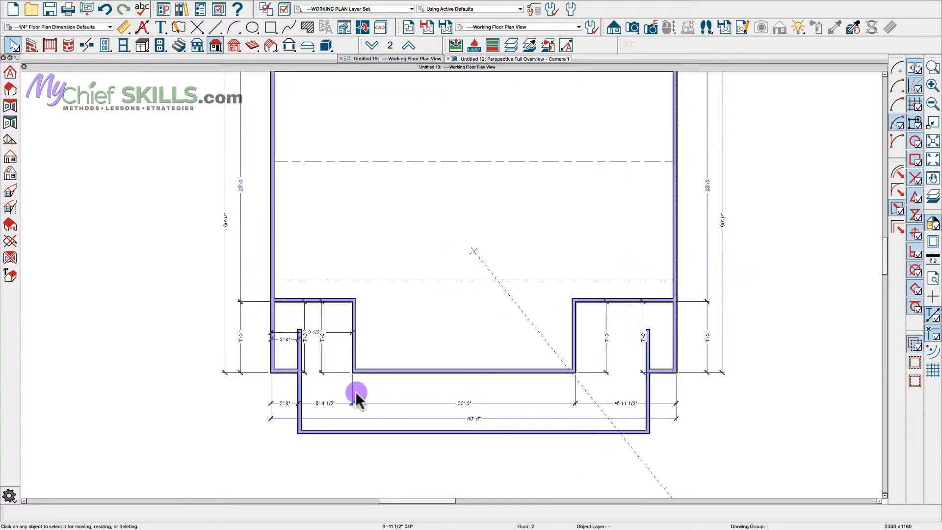
{"action": "scroll", "coordinate": [312, 386], "scroll_direction": "down", "scroll_amount": 3}
{"action": "scroll", "coordinate": [312, 386], "scroll_direction": "up", "scroll_amount": 4}
{"action": "left_click", "coordinate": [283, 354]}
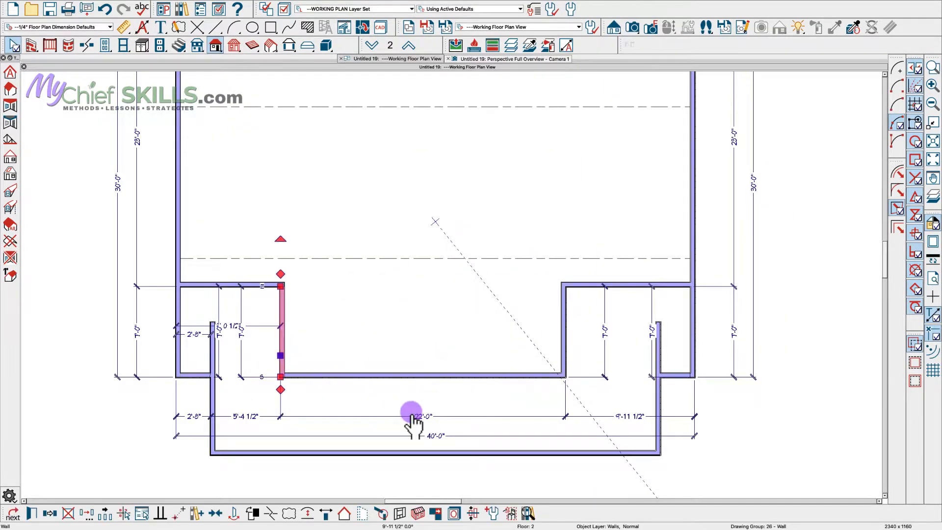
{"action": "left_click", "coordinate": [412, 415]}
{"action": "type", "text": "20'"}
{"action": "key", "text": "Return"}
{"action": "key", "text": "Escape"}
{"action": "scroll", "coordinate": [410, 410], "scroll_direction": "down", "scroll_amount": 1}
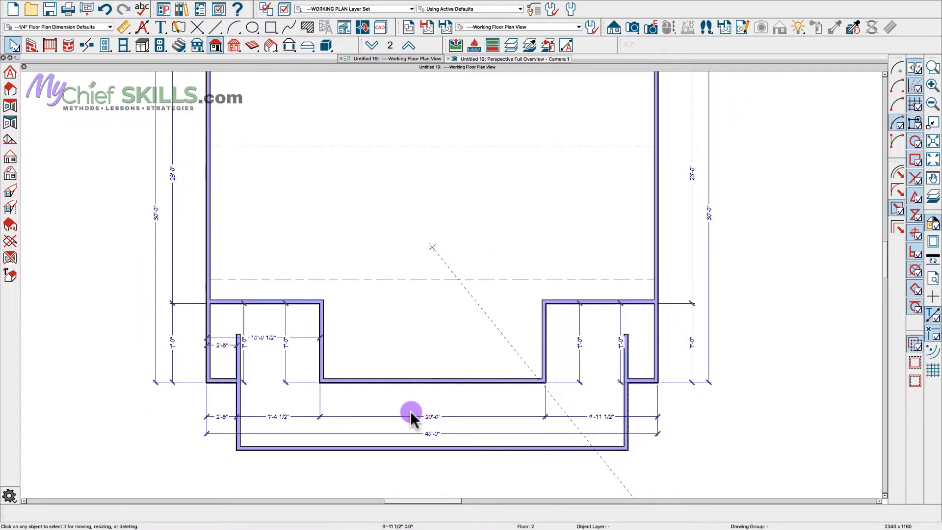
Center the bump-out's front wall and two side walls together across the width of the house.
{"action": "left_click", "coordinate": [543, 339]}
{"action": "left_click", "coordinate": [485, 380], "text": "shift"}
{"action": "left_click", "coordinate": [321, 355], "text": "shift"}
{"action": "scroll", "coordinate": [405, 255], "scroll_direction": "down", "scroll_amount": 1}
{"action": "key", "text": "c"}
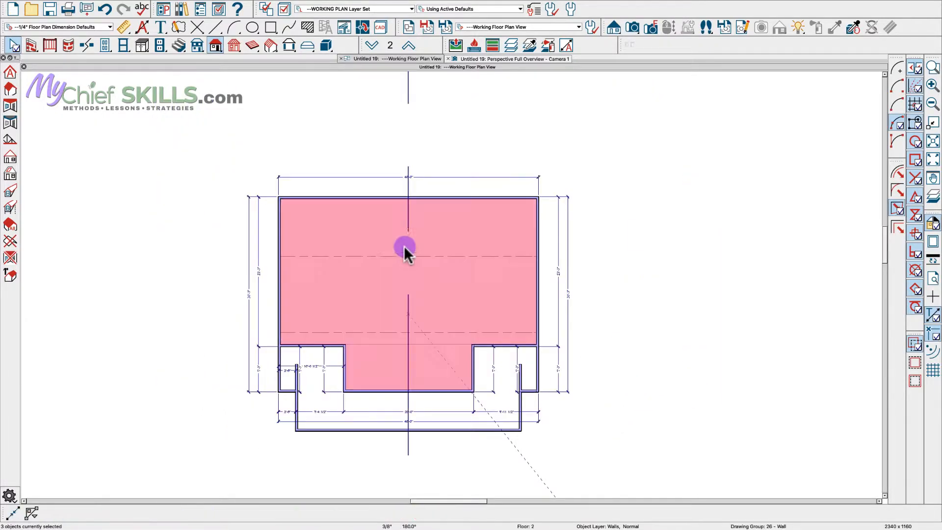
{"action": "left_click", "coordinate": [402, 185]}
Remove the west porch wall's extension line from the segmented dimension string in front of the bump-out.
{"action": "scroll", "coordinate": [441, 398], "scroll_direction": "up", "scroll_amount": 1}
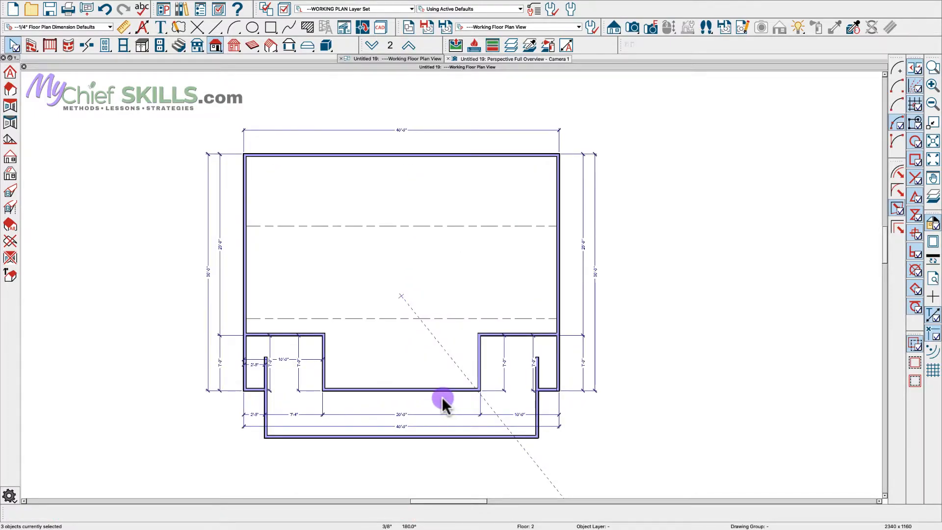
{"action": "scroll", "coordinate": [313, 416], "scroll_direction": "up", "scroll_amount": 1}
{"action": "left_click", "coordinate": [308, 412]}
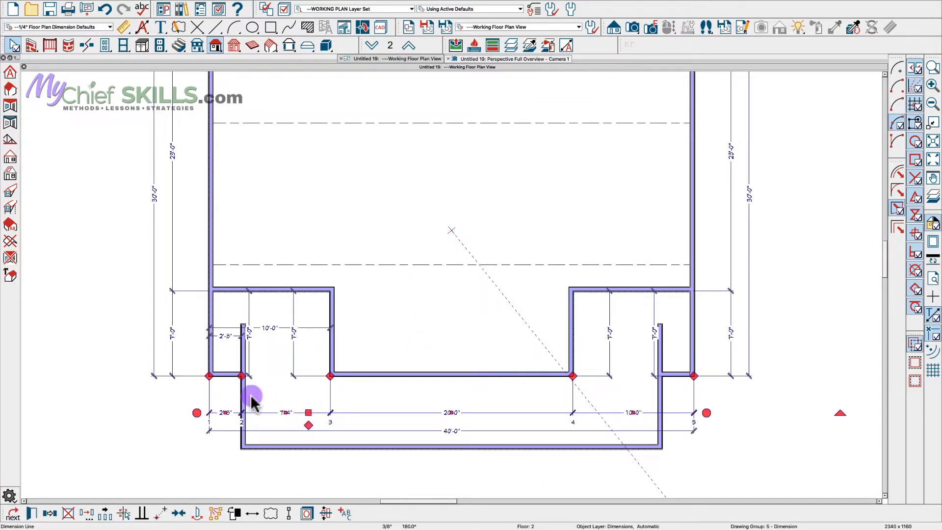
{"action": "left_click_drag", "start_coordinate": [244, 391], "coordinate": [152, 432]}
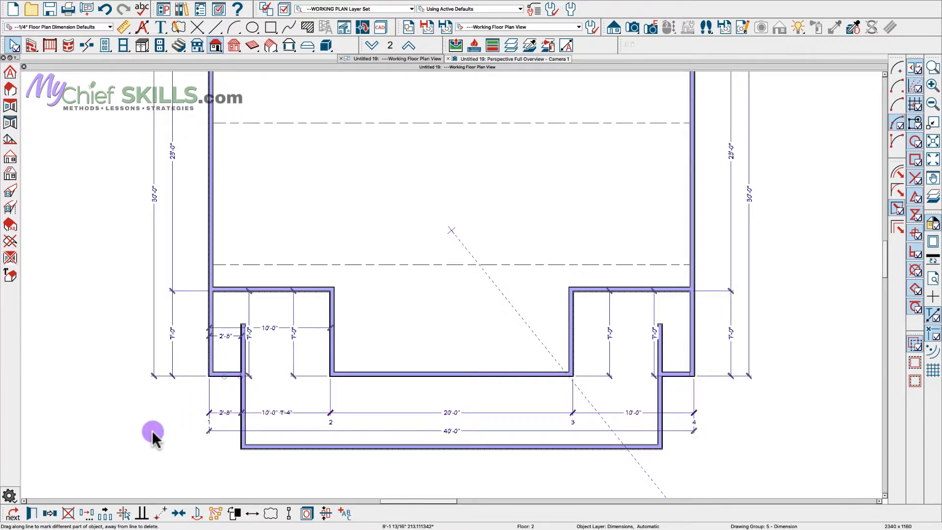
{"action": "left_click", "coordinate": [524, 275]}
{"action": "left_click", "coordinate": [524, 275]}
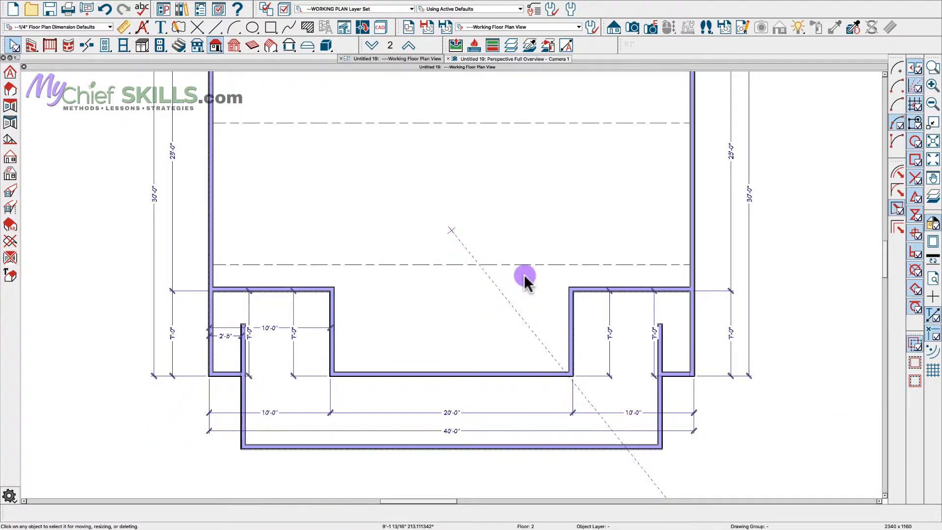
Move the bump-out's front wall 18 inches back toward the interior of the house.
{"action": "scroll", "coordinate": [524, 275], "scroll_direction": "down", "scroll_amount": 3}
{"action": "scroll", "coordinate": [407, 365], "scroll_direction": "up", "scroll_amount": 4}
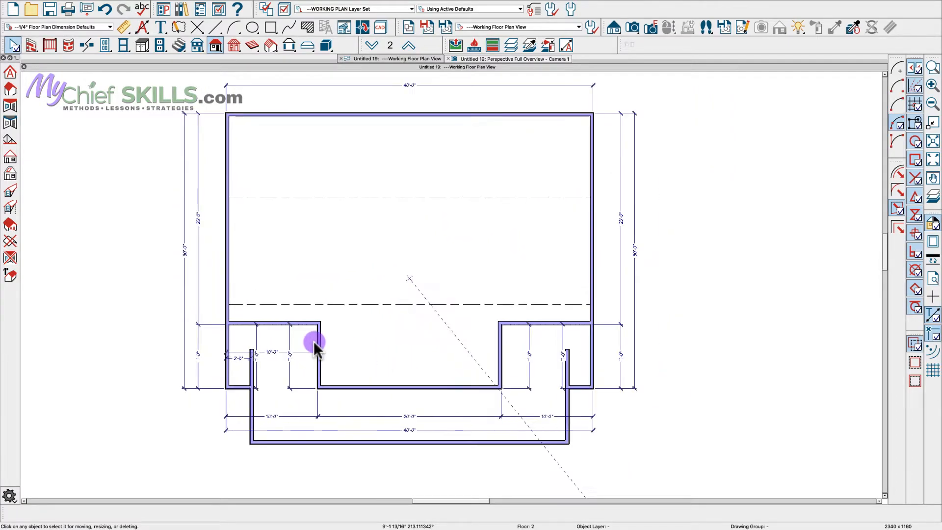
{"action": "scroll", "coordinate": [380, 385], "scroll_direction": "up", "scroll_amount": 1}
{"action": "left_click", "coordinate": [378, 385]}
{"action": "left_click_drag", "start_coordinate": [379, 385], "coordinate": [378, 372]}
{"action": "key", "text": "Tab"}
{"action": "key", "text": "Tab"}
{"action": "type", "text": "18"}
{"action": "key", "text": "Return"}
{"action": "key", "text": "Escape"}
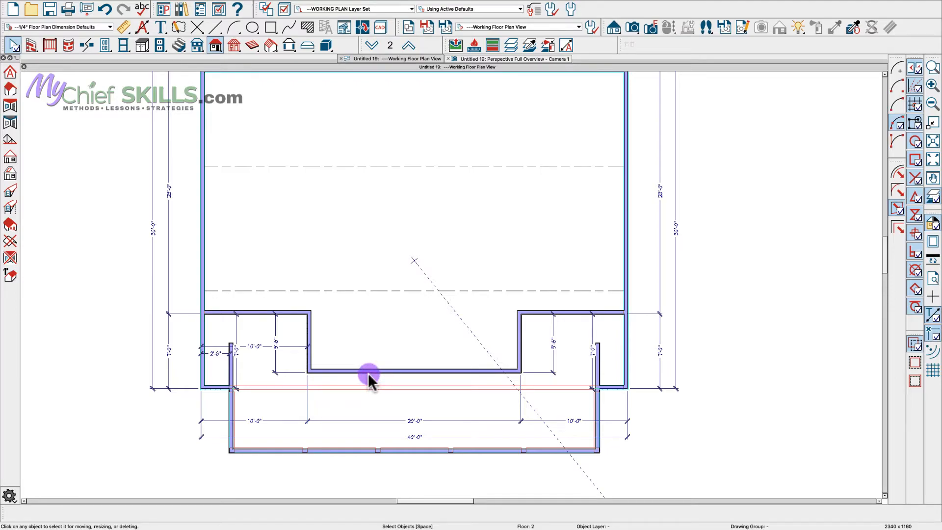
Cut a backclipped cross section through the bump-out to examine its front wall beneath the roof, and close the view.
{"action": "key", "text": "s"}
{"action": "key", "text": "b"}
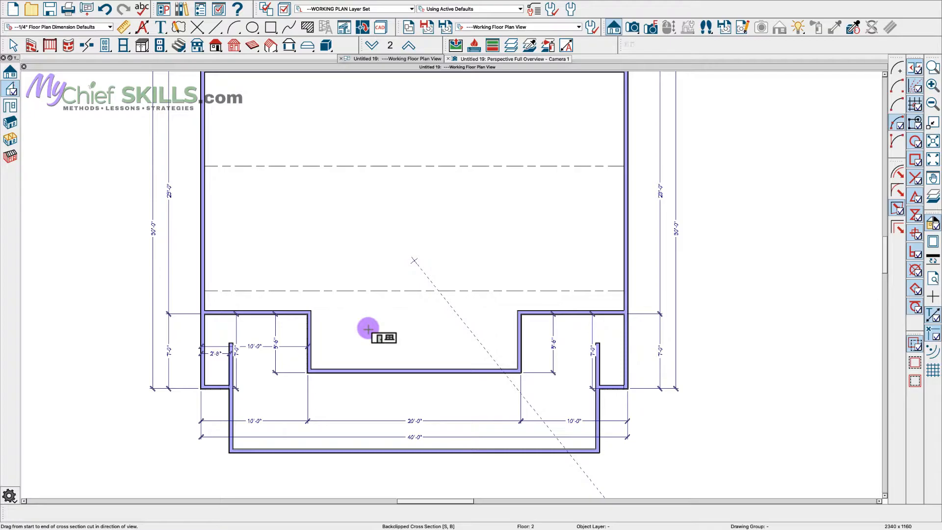
{"action": "left_click_drag", "start_coordinate": [368, 329], "coordinate": [405, 315]}
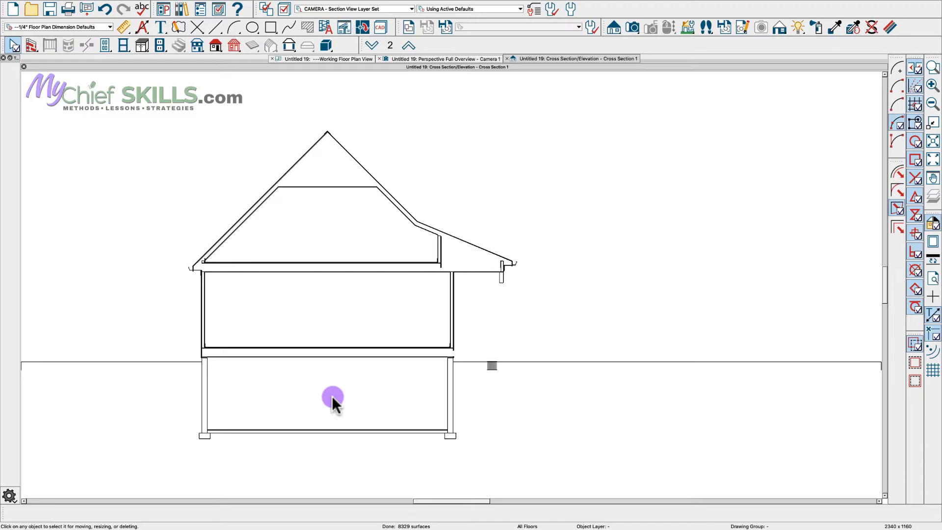
{"action": "key", "text": "super+w"}
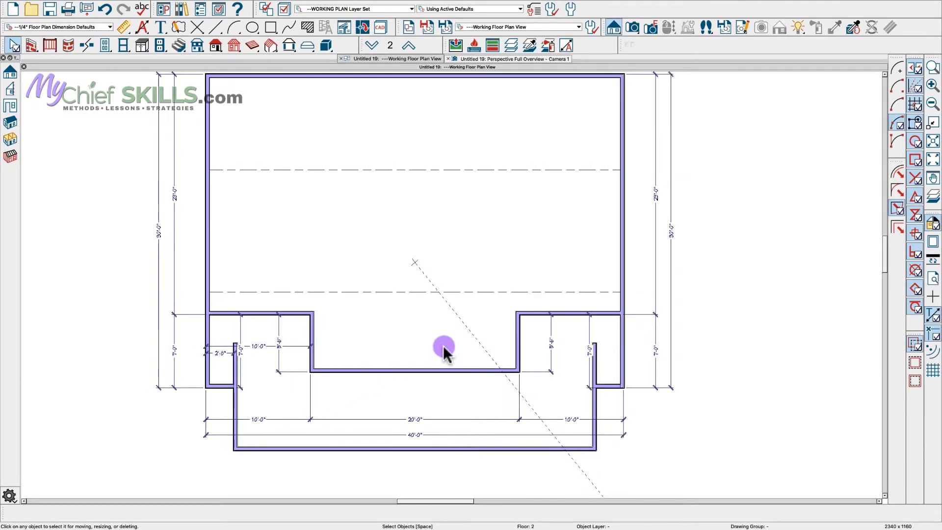
{"action": "scroll", "coordinate": [443, 345], "scroll_direction": "down", "scroll_amount": 1}
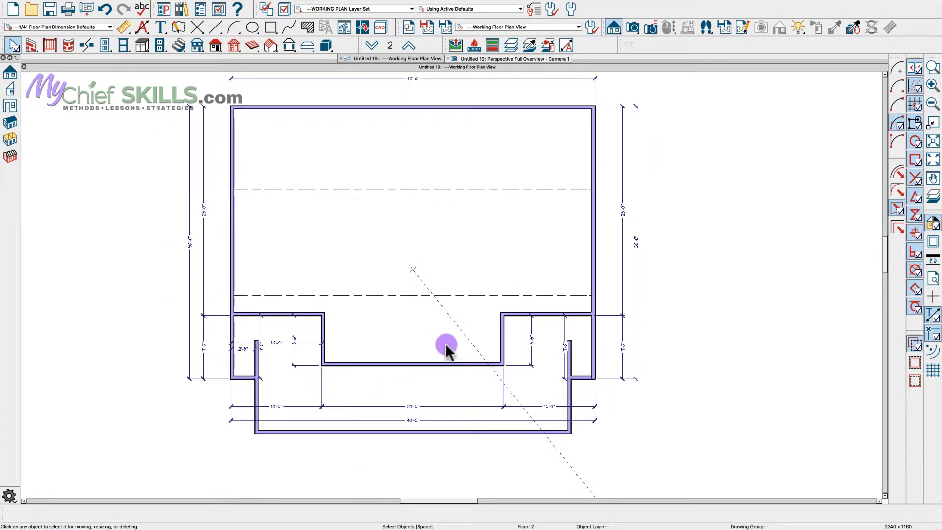
Draw a horizontal reference line about 6' long inward from the midpoint of the east exterior wall.
{"action": "key", "text": "1"}
{"action": "key", "text": "1"}
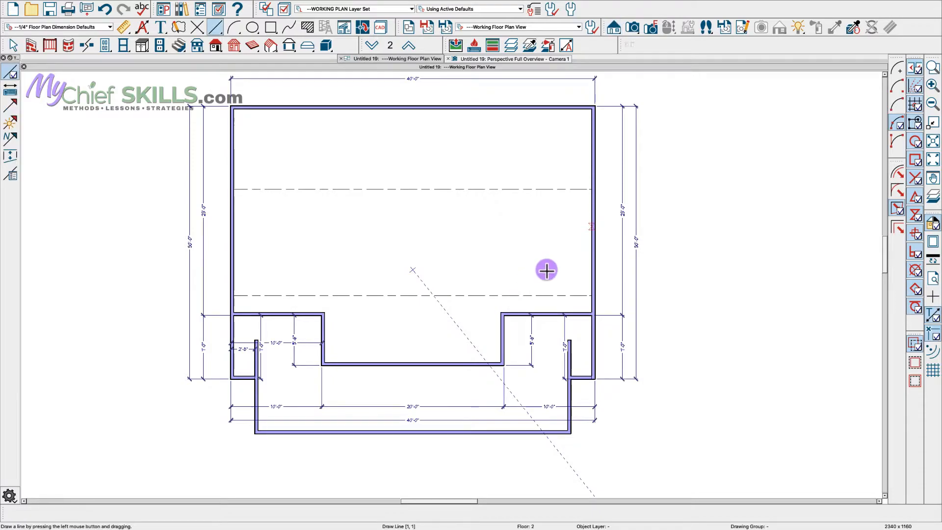
{"action": "left_click_drag", "start_coordinate": [592, 244], "coordinate": [539, 245]}
{"action": "key", "text": "space"}
Copy the wall west of the bump-out mirrored across the reference line, and extend the copy to the east exterior wall.
{"action": "left_click", "coordinate": [313, 316]}
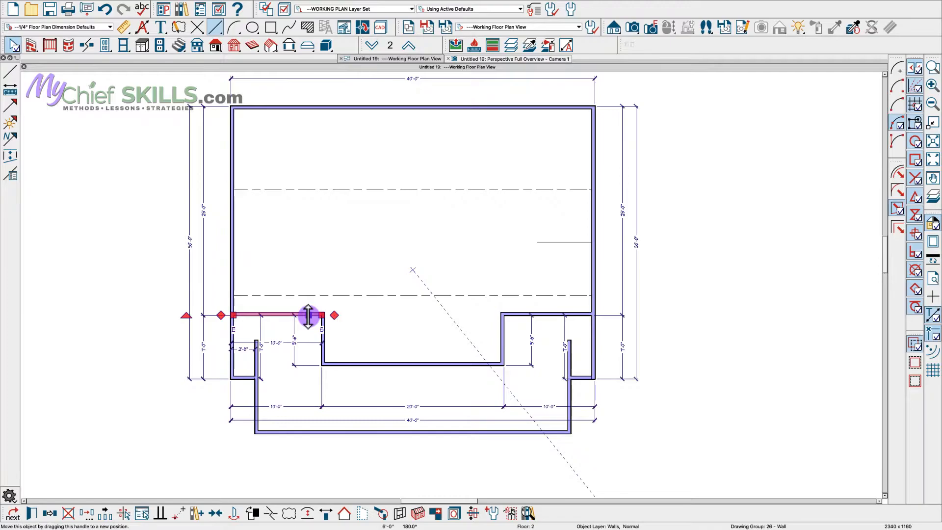
{"action": "left_click", "coordinate": [49, 513]}
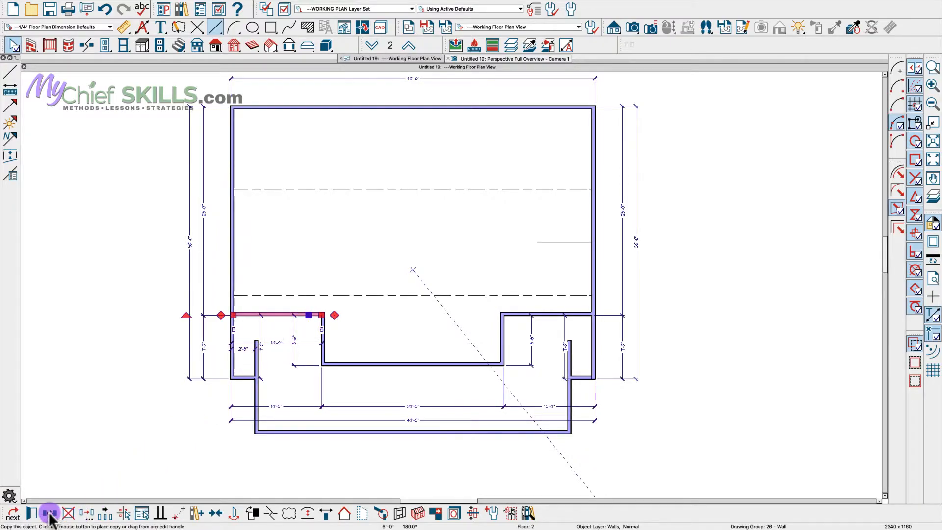
{"action": "left_click", "coordinate": [49, 513]}
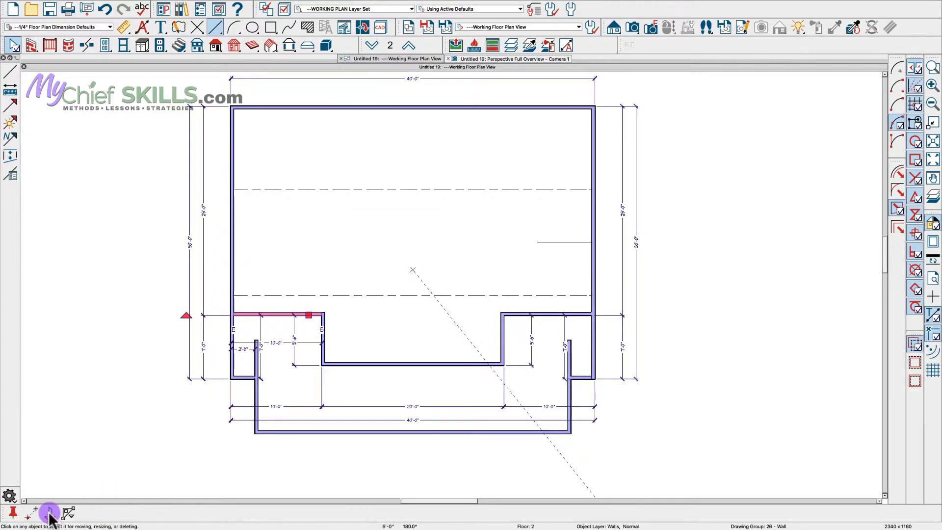
{"action": "left_click", "coordinate": [565, 242]}
{"action": "left_click", "coordinate": [319, 170]}
{"action": "left_click_drag", "start_coordinate": [322, 170], "coordinate": [586, 183]}
{"action": "key", "text": "Escape"}
{"action": "left_click", "coordinate": [481, 227]}
{"action": "key", "text": "Escape"}
{"action": "left_click", "coordinate": [423, 155]}
{"action": "key", "text": "Escape"}
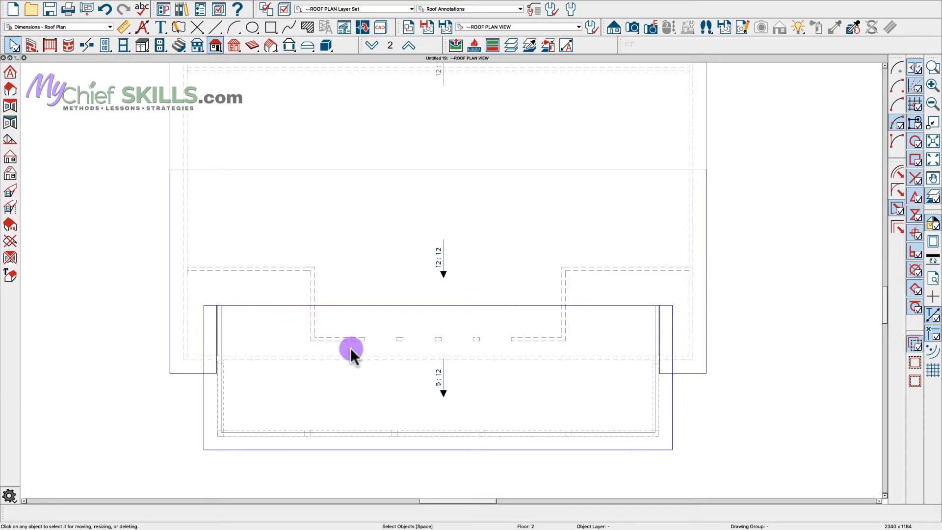
Examine the outlines of the main front roof plane and the porch roof plane in the roof plan.
{"action": "left_click", "coordinate": [166, 312]}
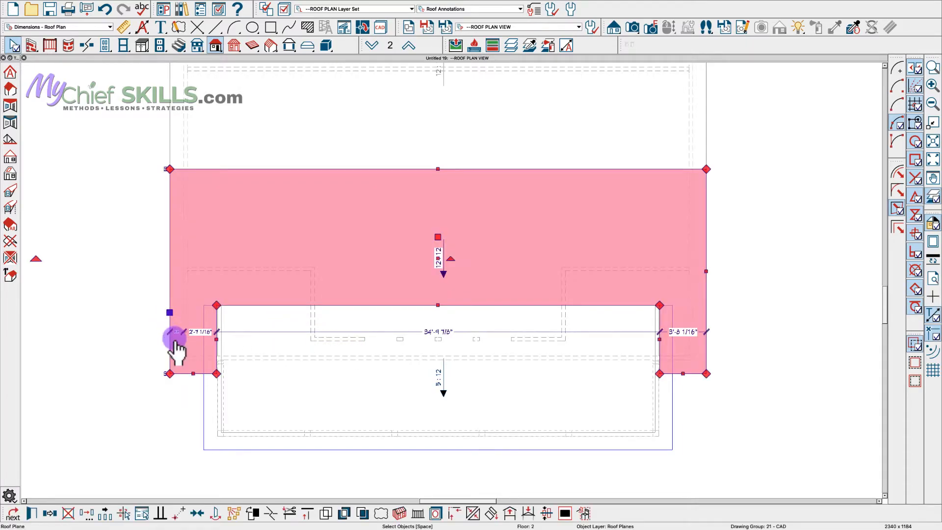
{"action": "key", "text": "Escape"}
{"action": "left_click", "coordinate": [201, 420]}
{"action": "key", "text": "Escape"}
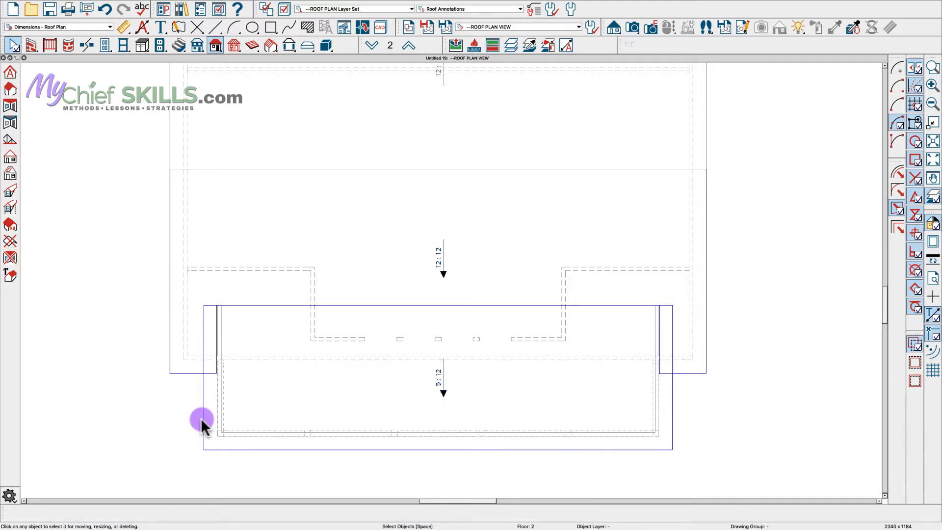
Try to place an automatic floating dormer in front of the main roof's lower edge above the porch, and delete it.
{"action": "left_click", "coordinate": [9, 191]}
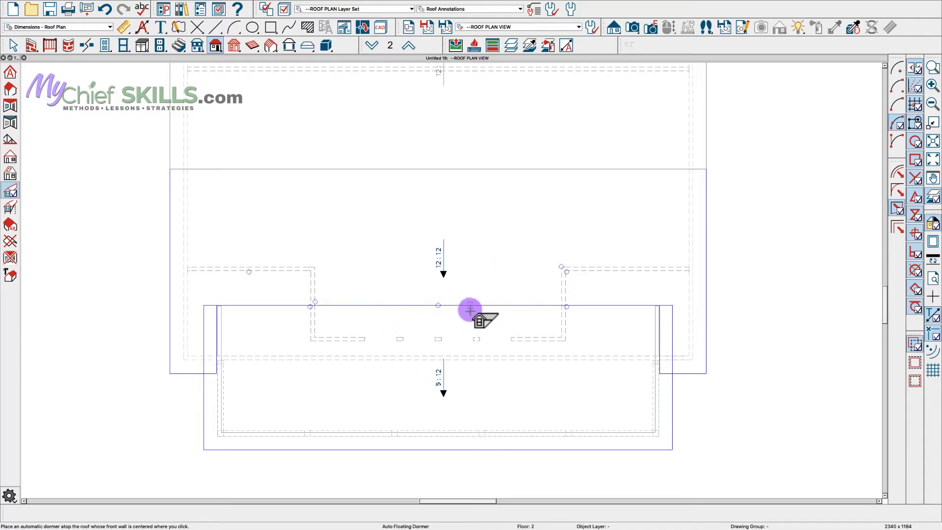
{"action": "key", "text": "space"}
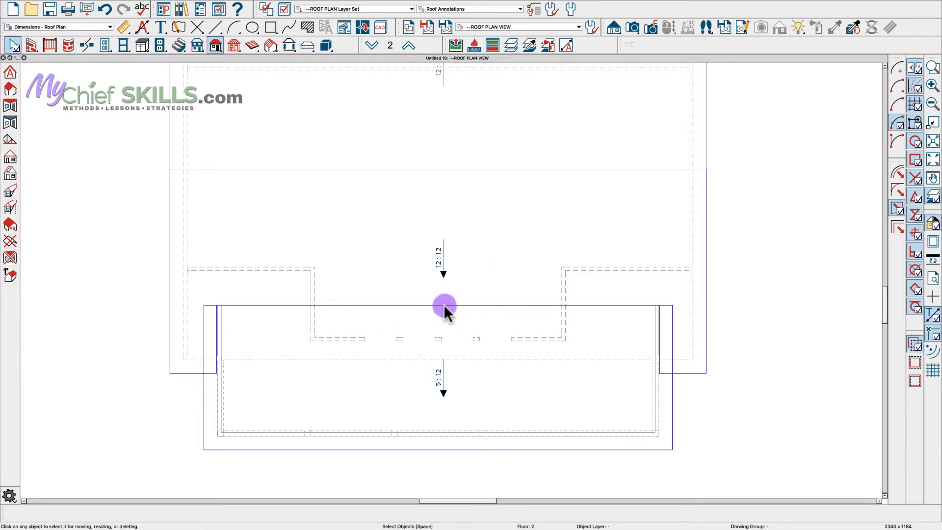
{"action": "left_click", "coordinate": [10, 191]}
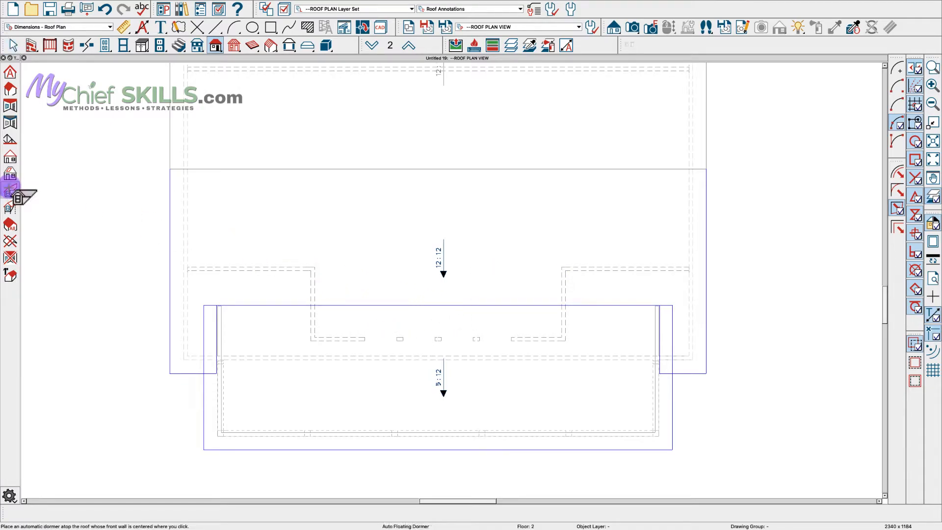
{"action": "left_click", "coordinate": [395, 321]}
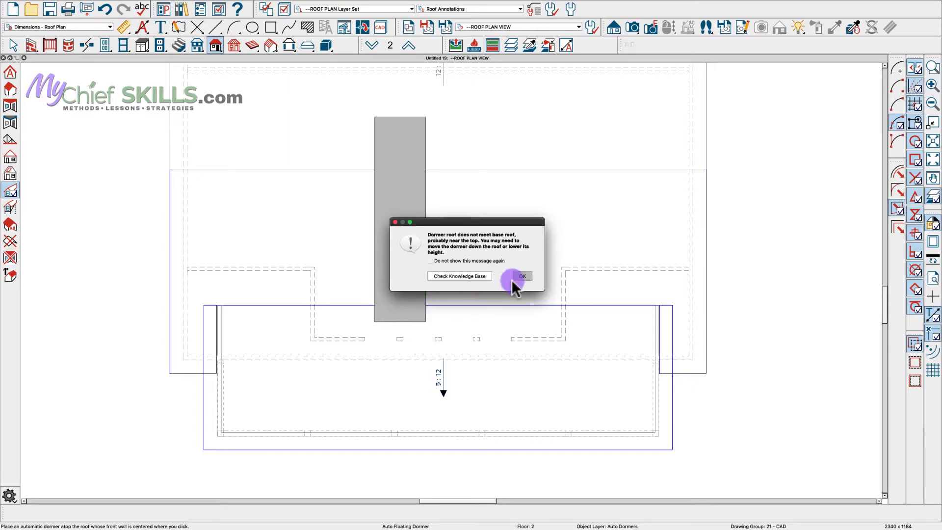
{"action": "left_click", "coordinate": [522, 276]}
{"action": "key", "text": "space"}
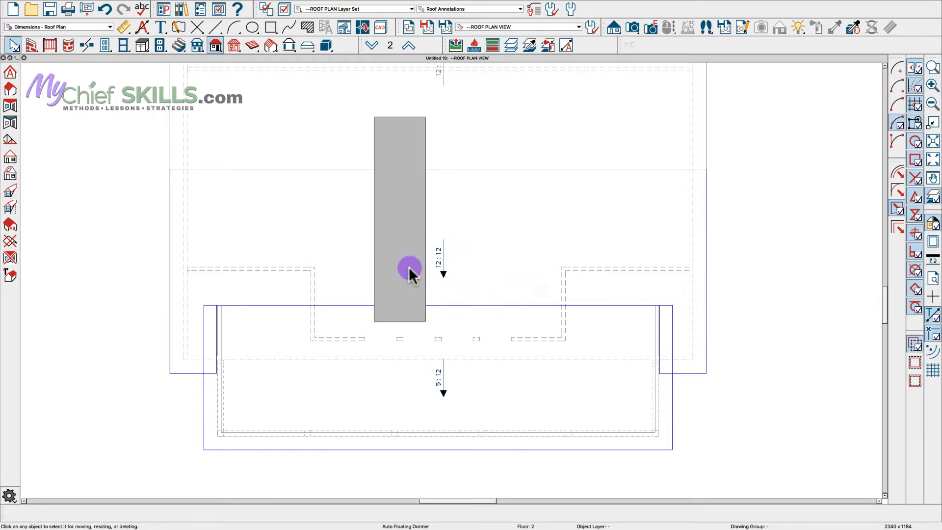
{"action": "left_click", "coordinate": [416, 267]}
{"action": "key", "text": "Delete"}
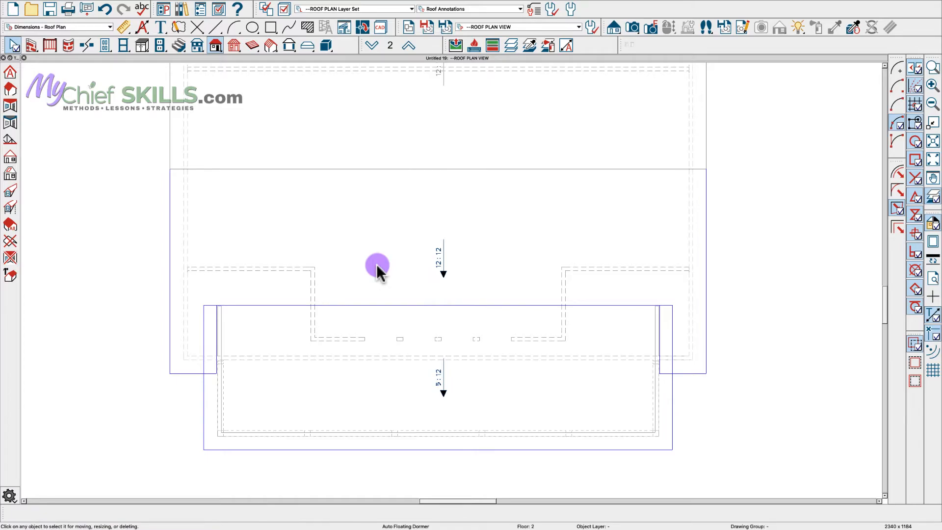
Place an automatic dormer whose walls reach the floor, with its front just inside the porch roof's upper edge.
{"action": "left_click", "coordinate": [10, 210]}
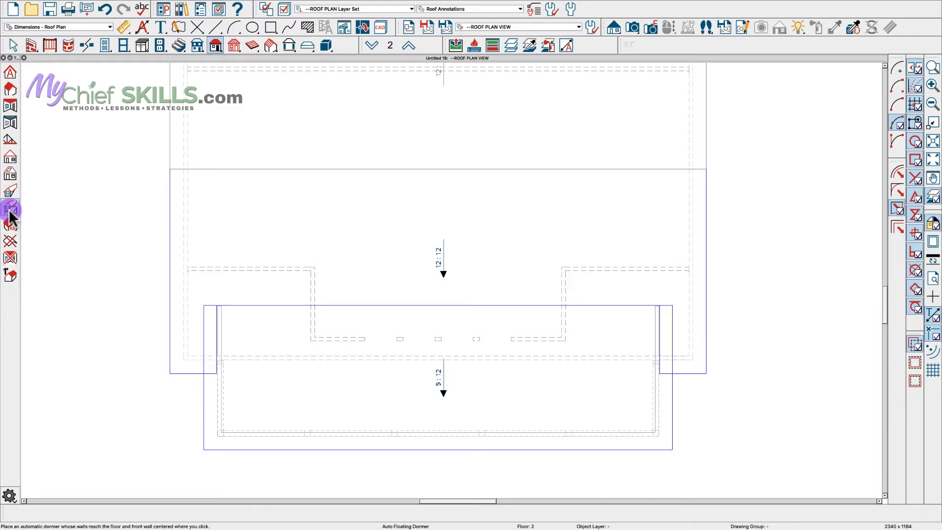
{"action": "left_click", "coordinate": [398, 320]}
{"action": "left_click", "coordinate": [520, 276]}
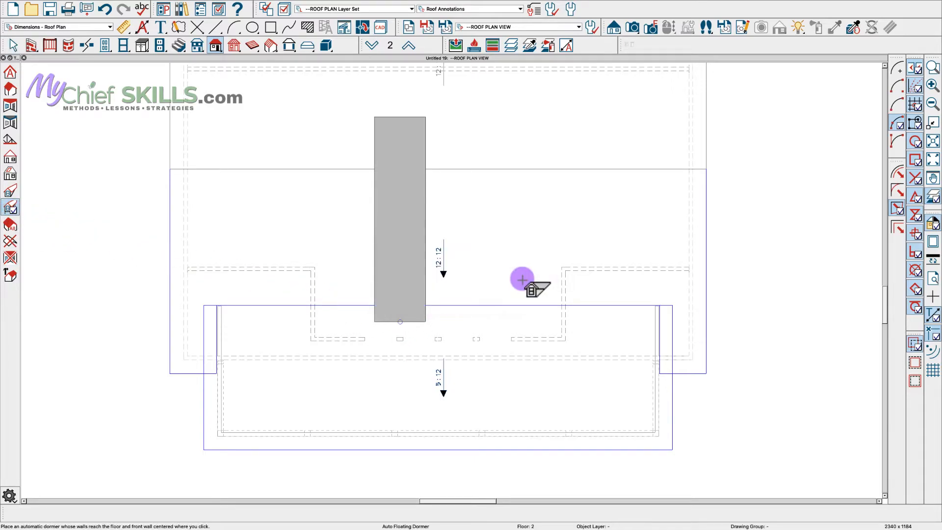
Delete the automatic dormer whose walls reach the floor from the front roof.
{"action": "left_click", "coordinate": [408, 271]}
{"action": "key", "text": "Delete"}
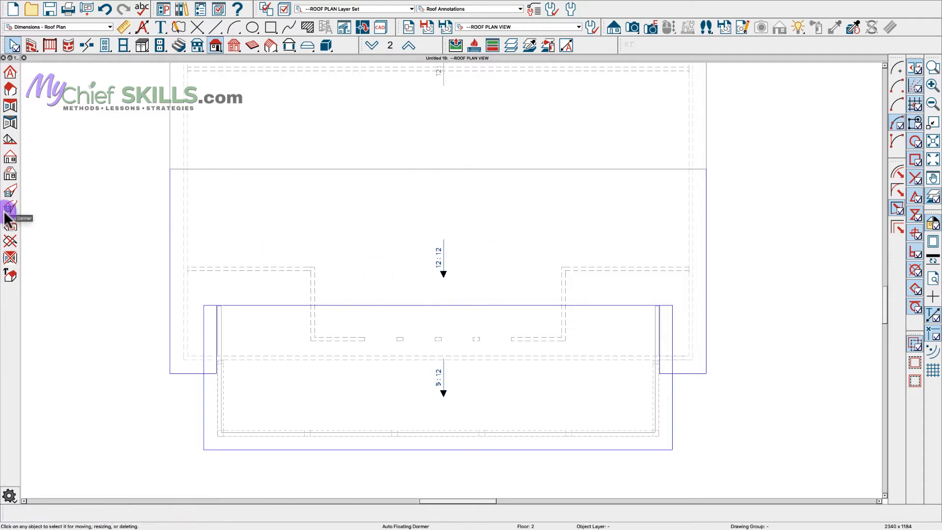
{"action": "left_click", "coordinate": [359, 301]}
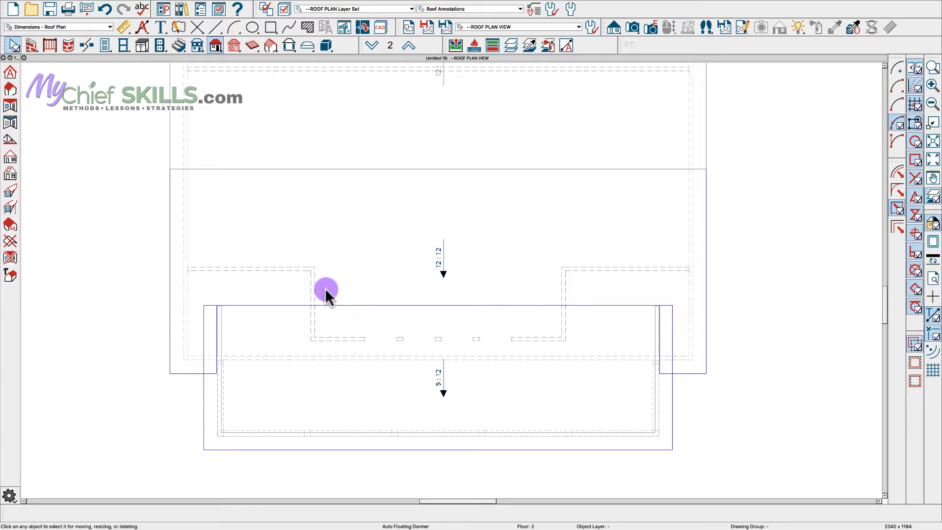
Try an automatic floating dormer on the main front roof plane just above the porch roof, and delete it.
{"action": "left_click", "coordinate": [9, 191]}
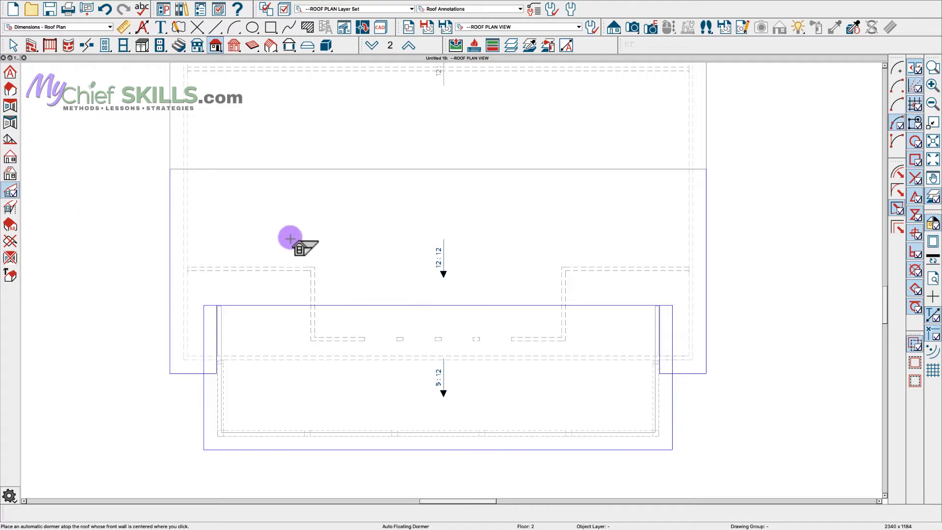
{"action": "left_click", "coordinate": [370, 252]}
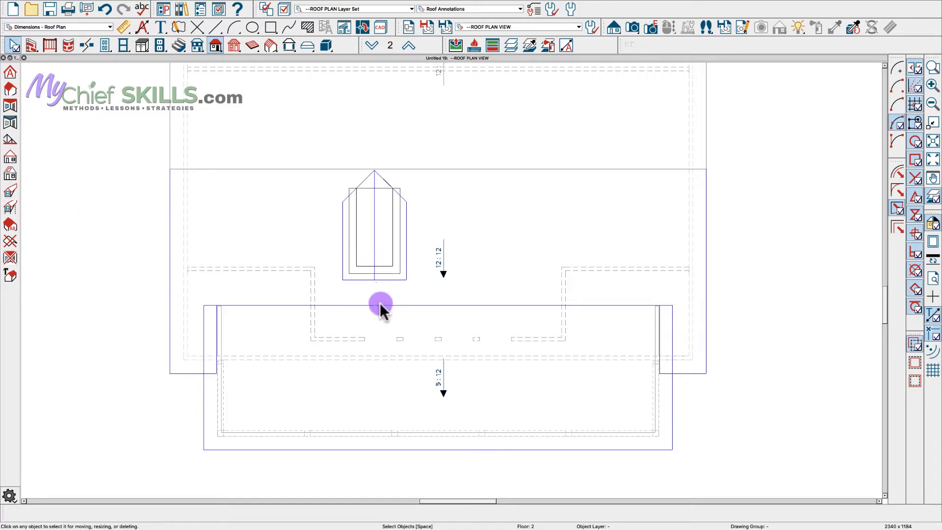
{"action": "left_click", "coordinate": [389, 234]}
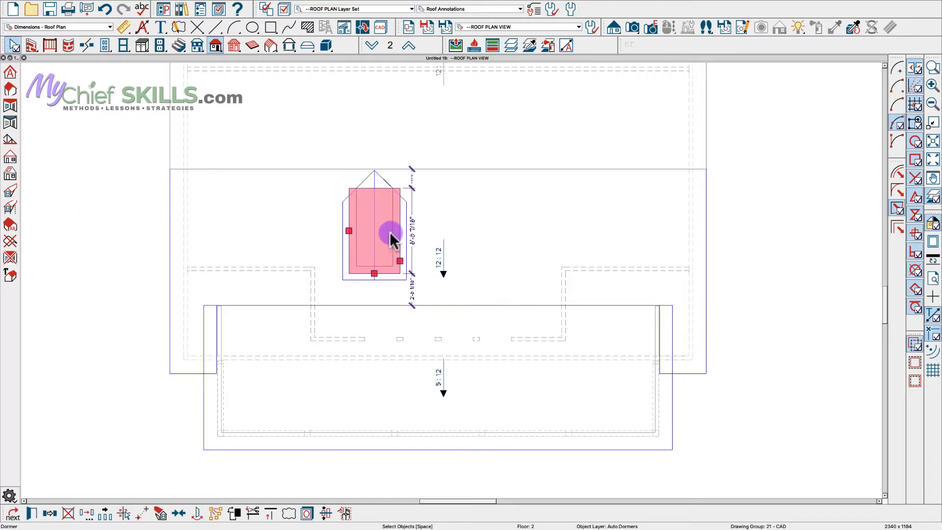
{"action": "key", "text": "Delete"}
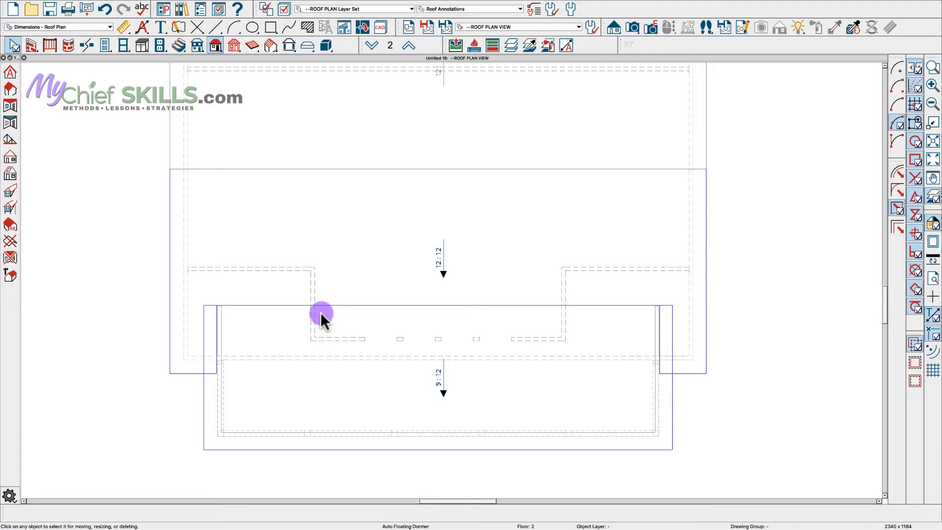
Move the main front roof plane and the porch roof plane from floor 1 up to floor 2, turning off Auto Rebuild Roofs.
{"action": "key", "text": "Page_Down"}
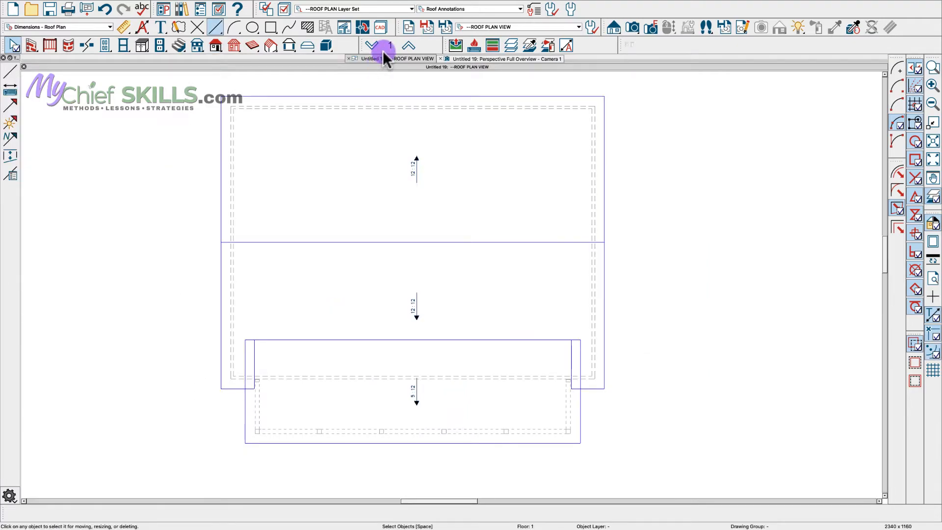
{"action": "left_click", "coordinate": [218, 371]}
{"action": "left_click", "coordinate": [246, 425], "text": "shift"}
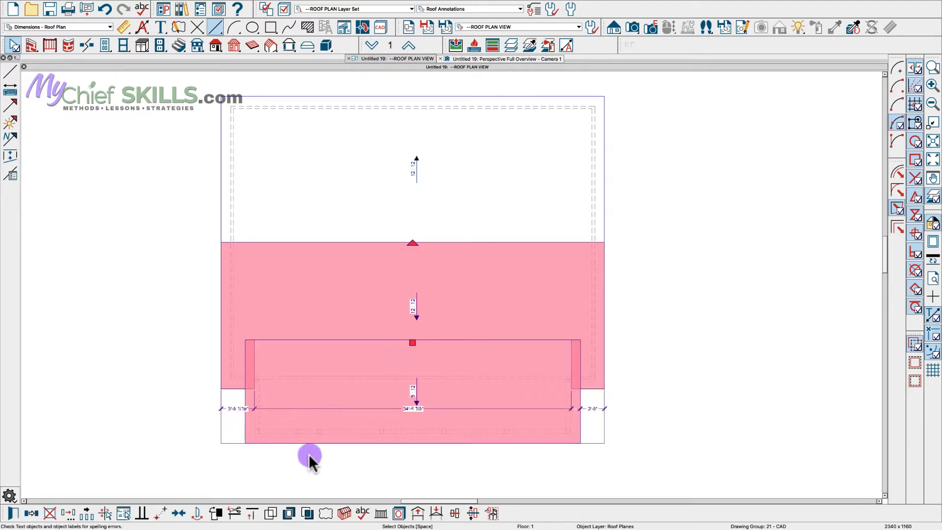
{"action": "left_click", "coordinate": [419, 514]}
{"action": "left_click", "coordinate": [526, 273]}
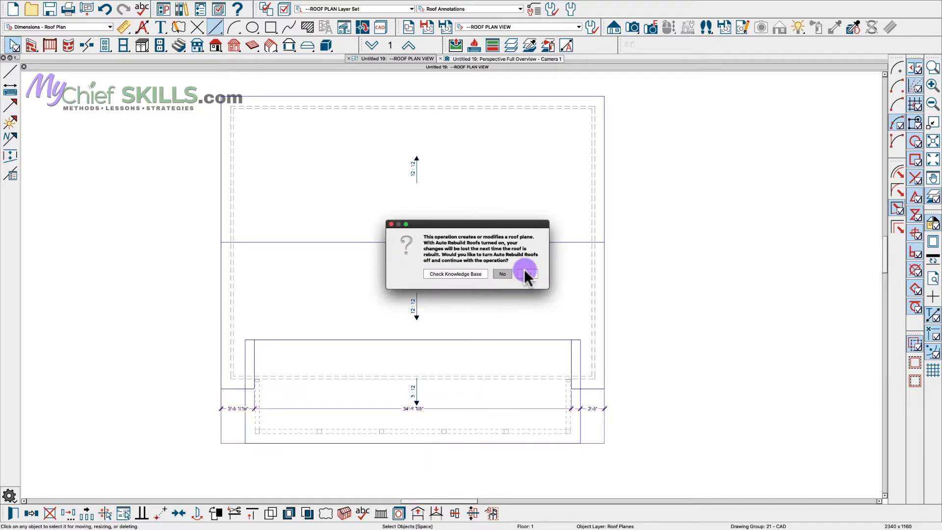
{"action": "left_click", "coordinate": [527, 274]}
{"action": "left_click", "coordinate": [407, 47]}
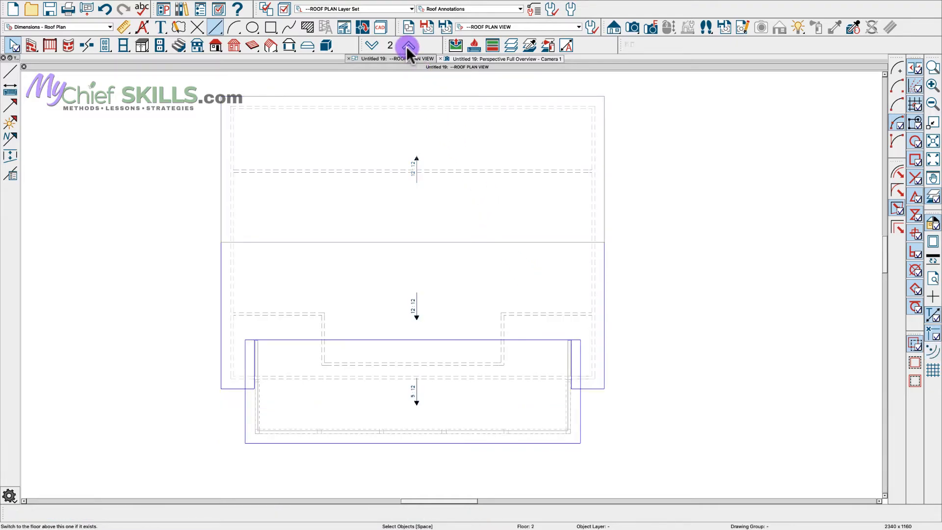
Break the porch roof plane's upper edge in two places and notch it around the outer faces of the second-floor bump-out walls.
{"action": "scroll", "coordinate": [319, 387], "scroll_direction": "up", "scroll_amount": 2}
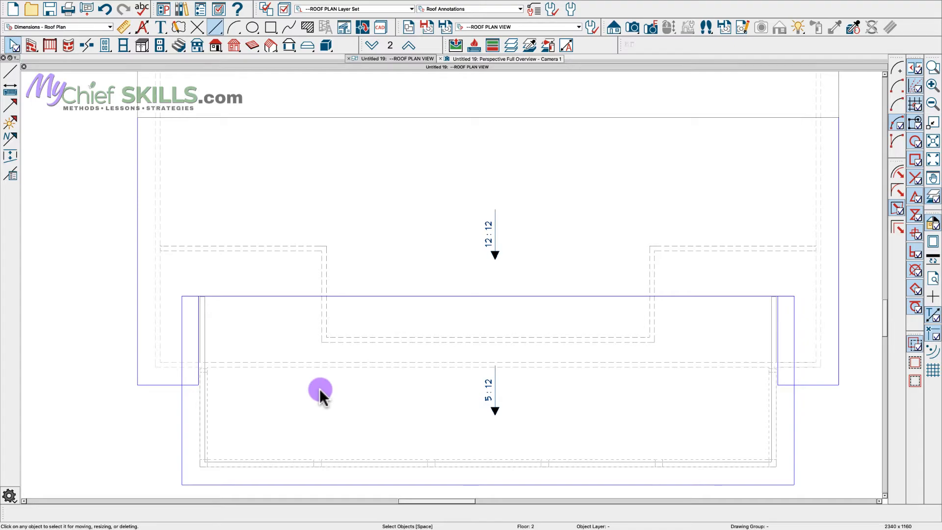
{"action": "left_click", "coordinate": [266, 328]}
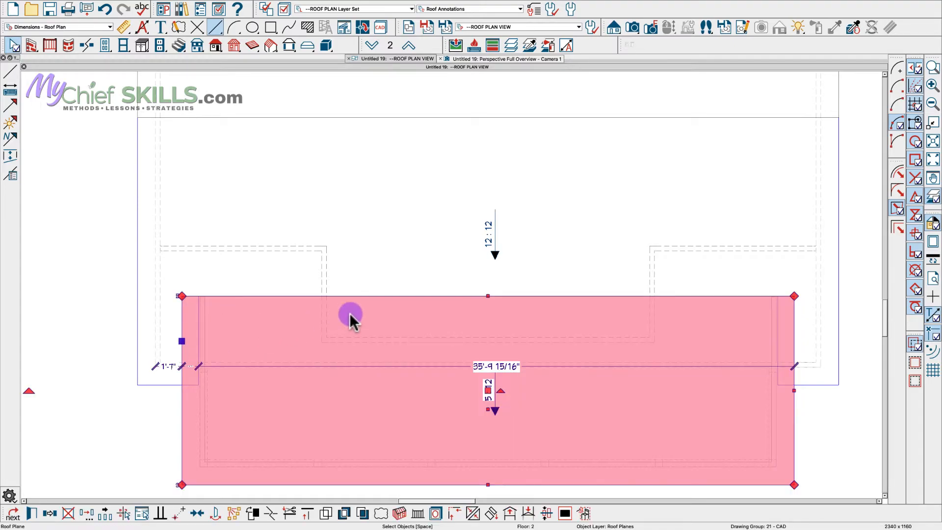
{"action": "key", "text": "Escape"}
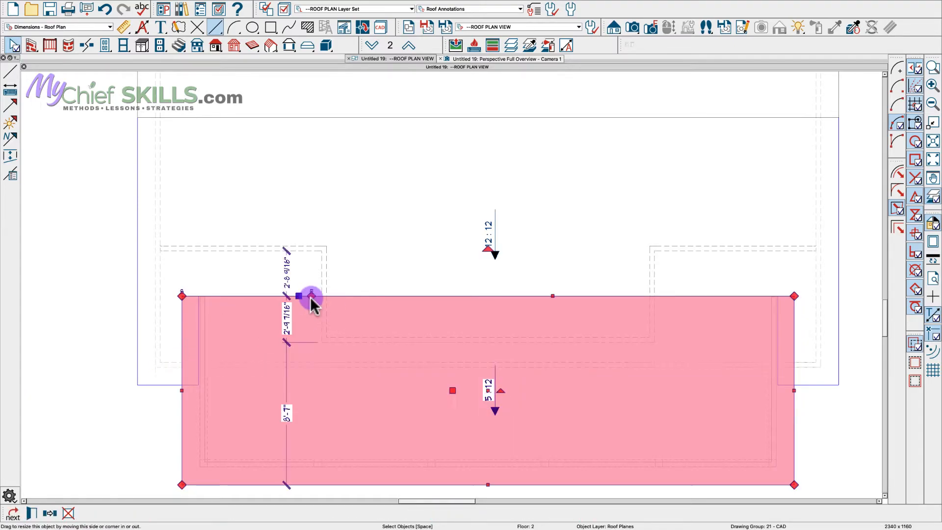
{"action": "left_click", "coordinate": [571, 297]}
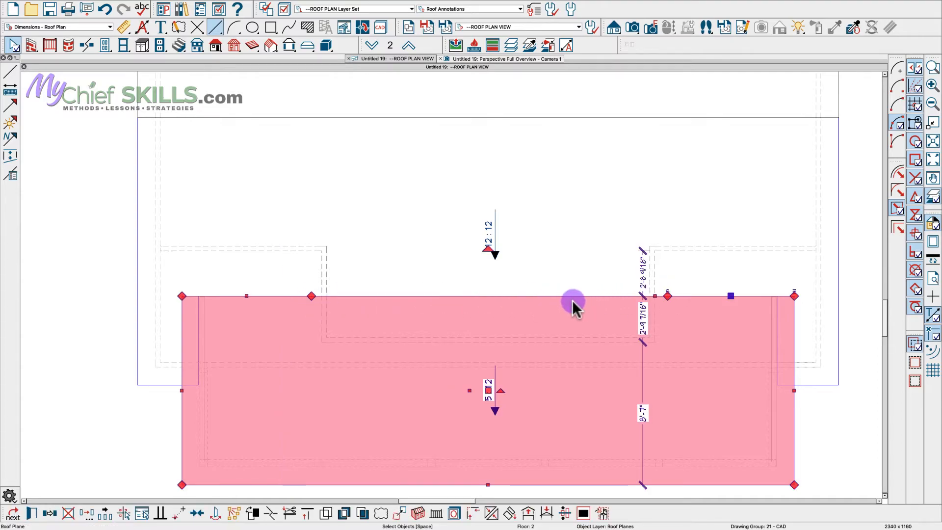
{"action": "key", "text": "Escape"}
{"action": "left_click", "coordinate": [402, 297]}
{"action": "left_click_drag", "start_coordinate": [402, 296], "coordinate": [367, 341]}
{"action": "left_click_drag", "start_coordinate": [310, 317], "coordinate": [321, 319]}
{"action": "left_click_drag", "start_coordinate": [667, 319], "coordinate": [656, 321]}
Break the main front roof plane's lower edge and cut an opening up to 3'-0" below the ridge, its sides aligned with the porch roof notch.
{"action": "left_click", "coordinate": [576, 299]}
{"action": "left_click", "coordinate": [576, 299]}
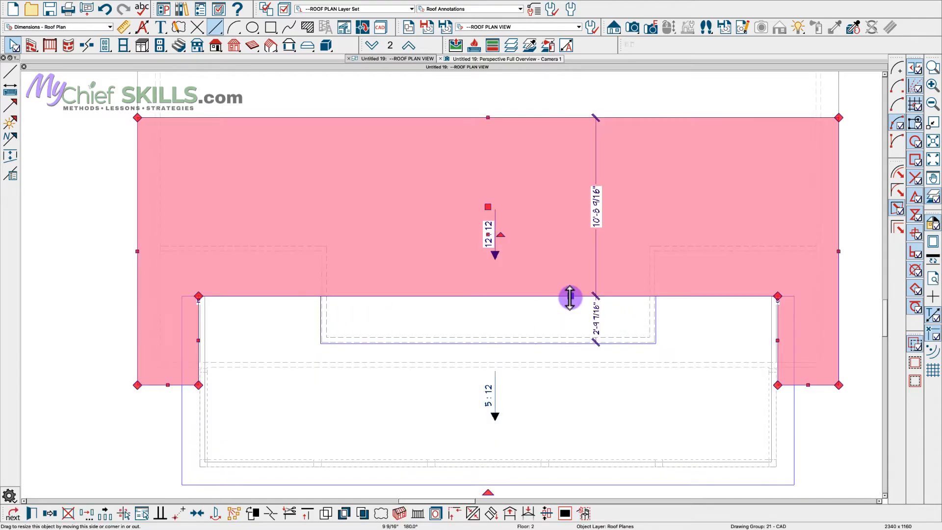
{"action": "left_click", "coordinate": [625, 295]}
{"action": "key", "text": "3"}
{"action": "left_click", "coordinate": [366, 296]}
{"action": "left_click", "coordinate": [407, 300]}
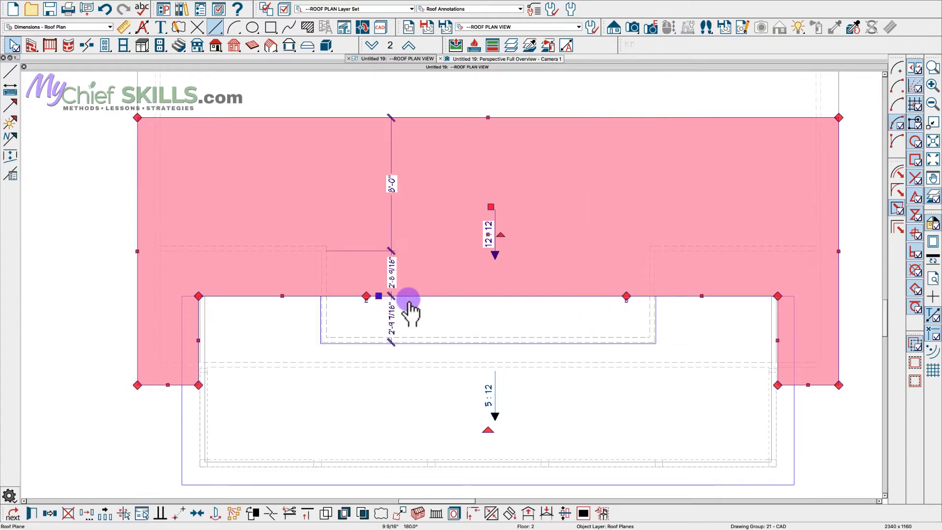
{"action": "left_click_drag", "start_coordinate": [378, 294], "coordinate": [389, 163]}
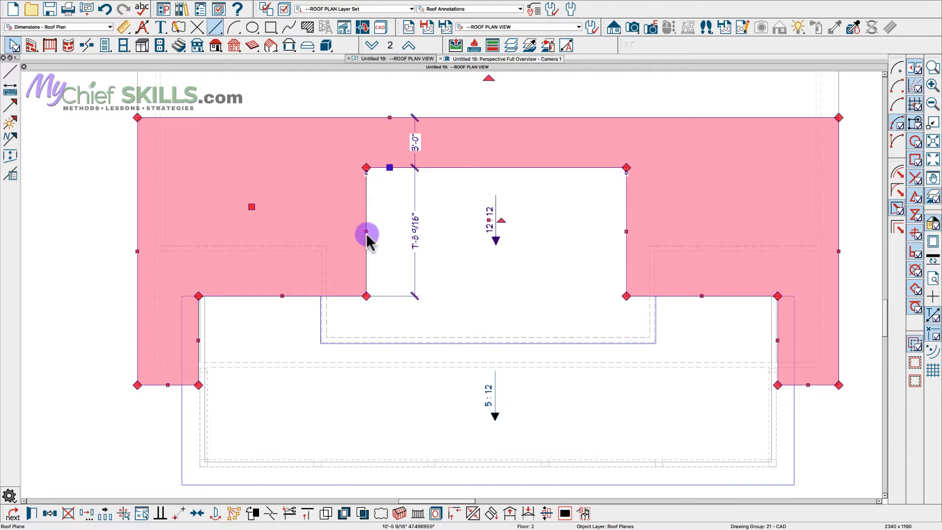
{"action": "left_click_drag", "start_coordinate": [368, 234], "coordinate": [320, 295]}
{"action": "left_click_drag", "start_coordinate": [622, 232], "coordinate": [658, 298]}
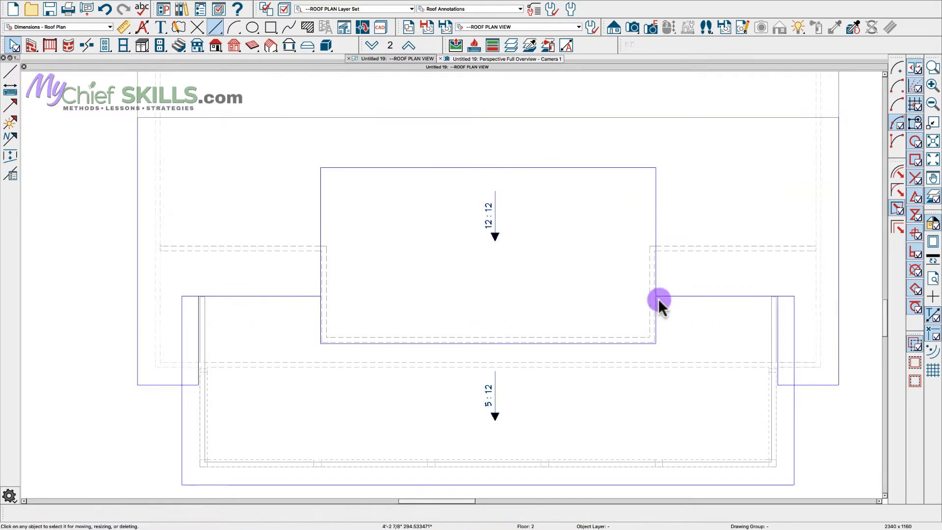
Check the roof opening and the exposed bump-out walls in the perspective overview.
{"action": "left_click", "coordinate": [482, 59]}
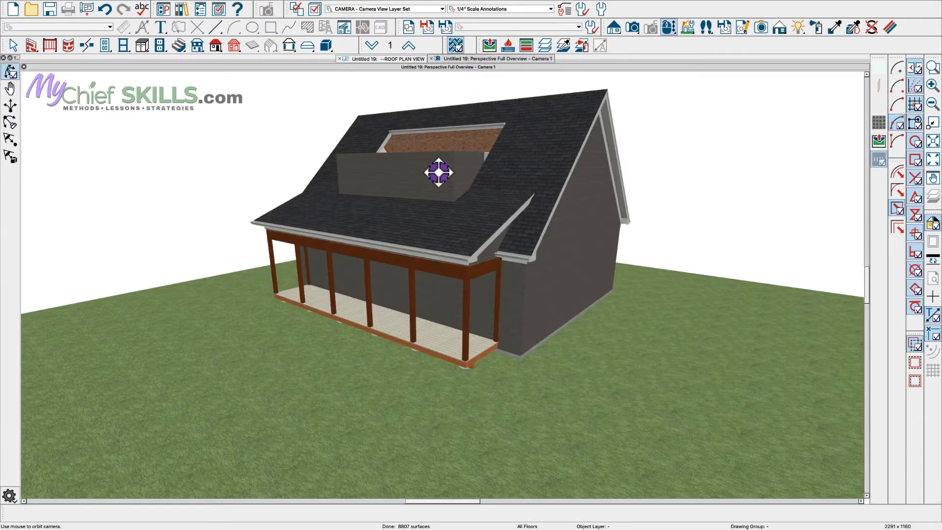
{"action": "key", "text": "space"}
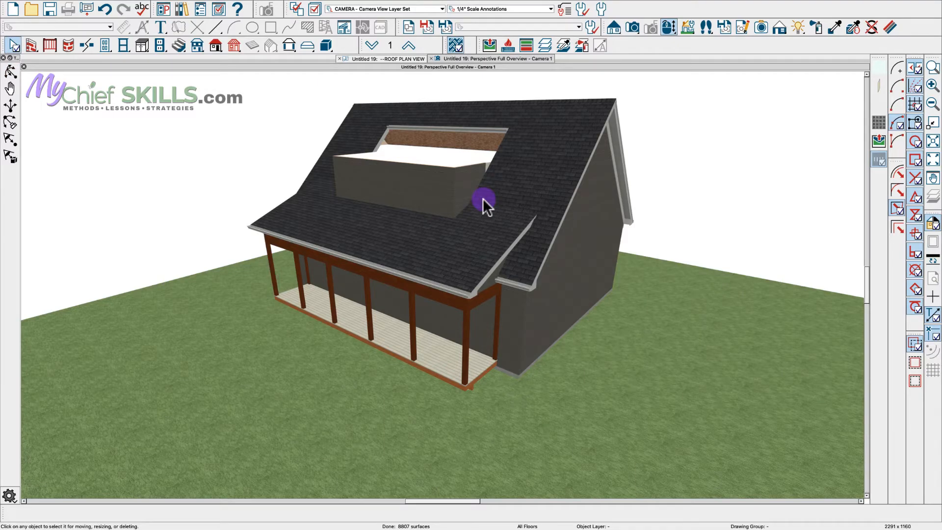
{"action": "left_click", "coordinate": [393, 59]}
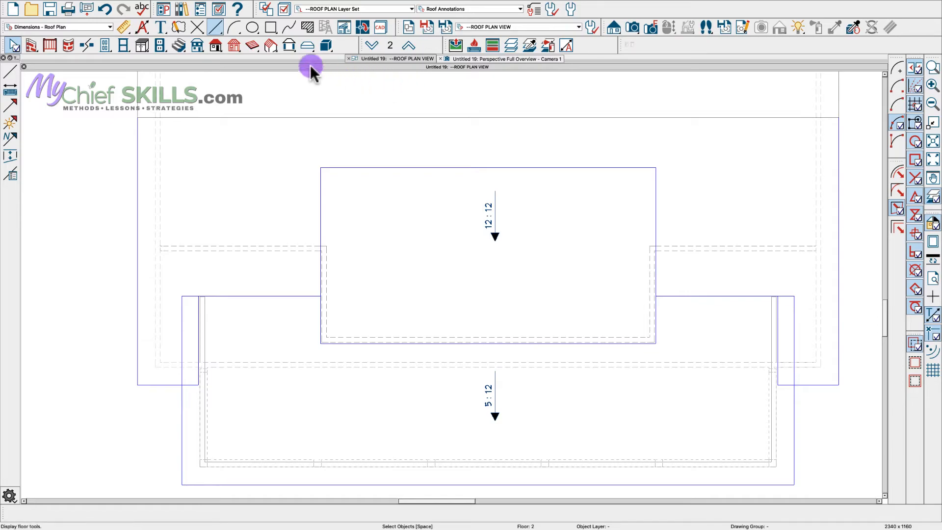
Set the roof defaults to a 5 in 12 pitch and a 0" raise/lower from ceiling height.
{"action": "left_click", "coordinate": [215, 47]}
{"action": "left_click", "coordinate": [11, 91]}
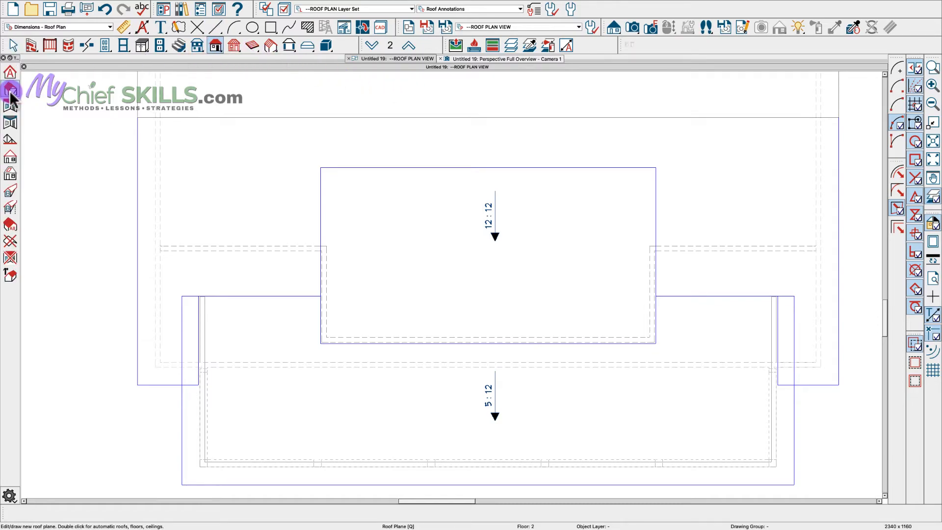
{"action": "double_click", "coordinate": [11, 92]}
{"action": "type", "text": "5"}
{"action": "key", "text": "Tab"}
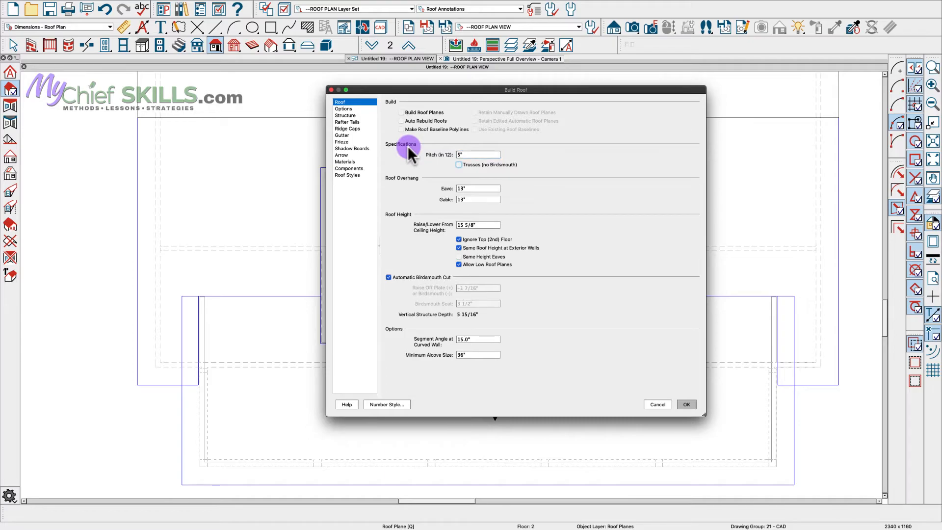
{"action": "double_click", "coordinate": [482, 225]}
{"action": "type", "text": "0"}
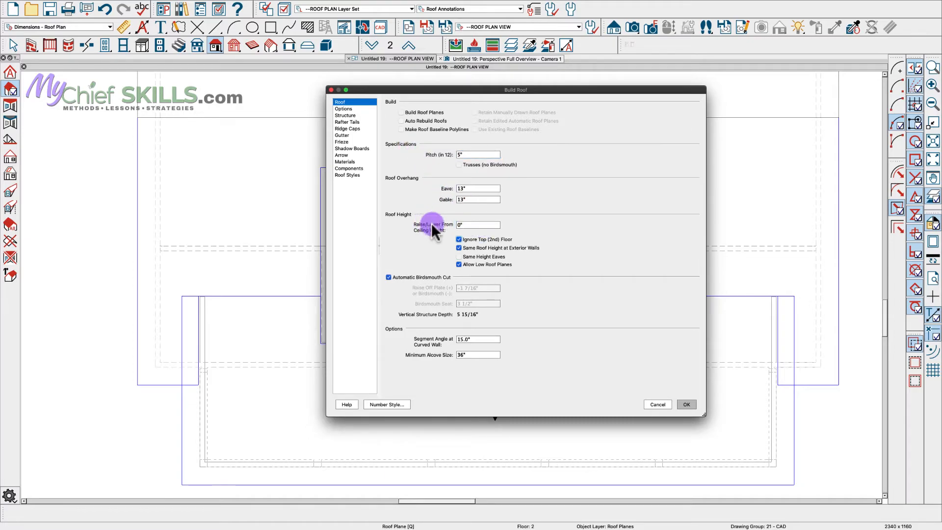
{"action": "left_click", "coordinate": [686, 404]}
Draw a 5:12 roof plane about 6 feet wide from the bump-out's front wall, and join it to the main roof opening's upper edge.
{"action": "scroll", "coordinate": [440, 350], "scroll_direction": "up", "scroll_amount": 5}
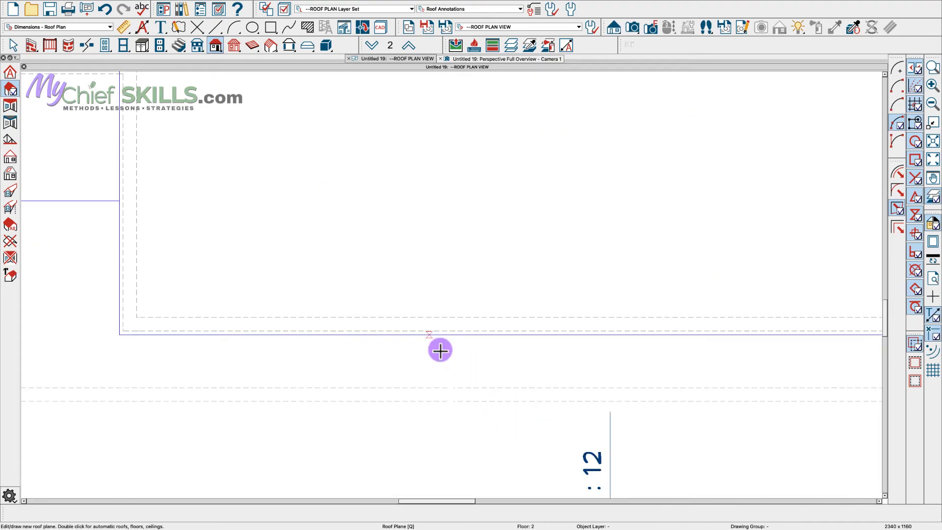
{"action": "left_click_drag", "start_coordinate": [427, 331], "coordinate": [698, 341]}
{"action": "scroll", "coordinate": [657, 143], "scroll_direction": "down", "scroll_amount": 3}
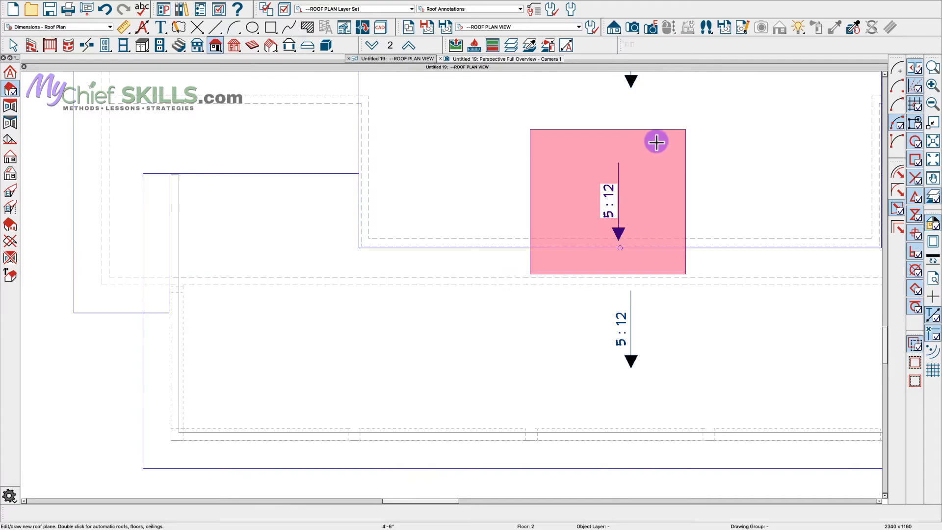
{"action": "scroll", "coordinate": [652, 130], "scroll_direction": "down", "scroll_amount": 6}
{"action": "scroll", "coordinate": [652, 130], "scroll_direction": "up", "scroll_amount": 3}
{"action": "middle_click_drag", "start_coordinate": [658, 123], "coordinate": [542, 222]}
{"action": "left_click", "coordinate": [475, 267]}
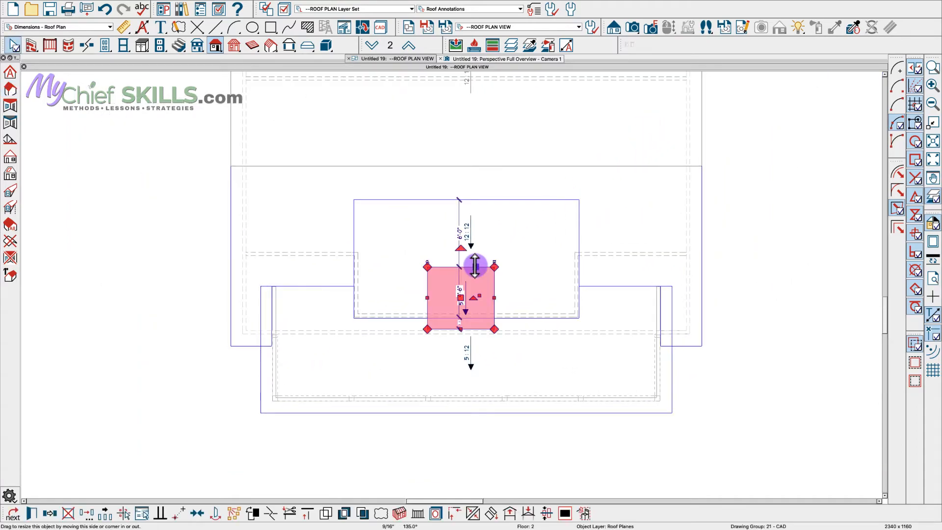
{"action": "left_click_drag", "start_coordinate": [474, 267], "coordinate": [484, 201]}
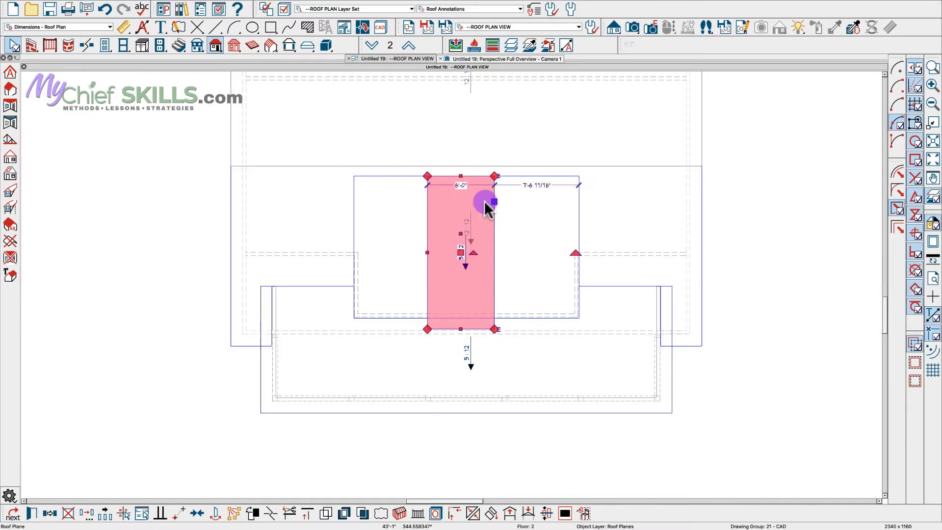
Extend both side edges of the dormer roof plane 8 inches past the sides of the roof opening.
{"action": "key", "text": "Escape"}
{"action": "left_click", "coordinate": [490, 240]}
{"action": "left_click", "coordinate": [527, 224]}
{"action": "key", "text": "BackSpace"}
{"action": "type", "text": "-8"}
{"action": "key", "text": "Return"}
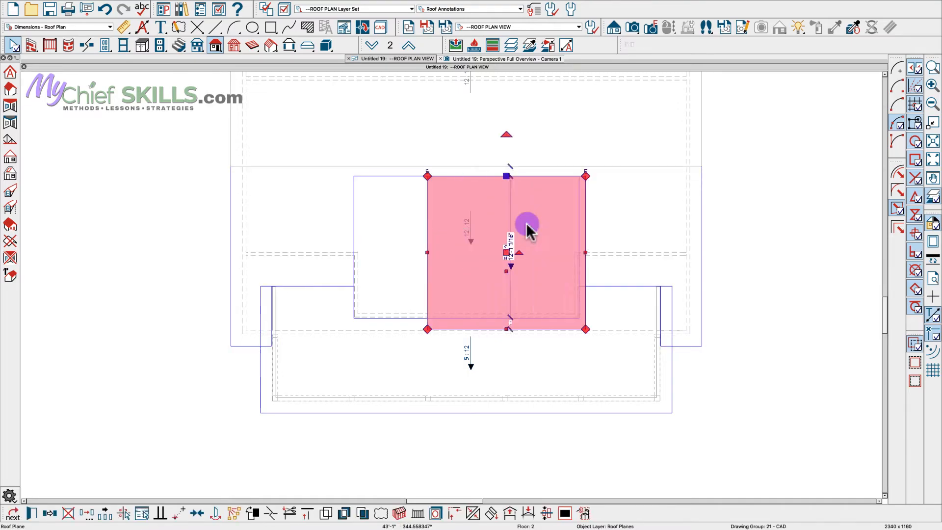
{"action": "left_click", "coordinate": [427, 287]}
{"action": "left_click", "coordinate": [391, 301]}
{"action": "type", "text": "-8"}
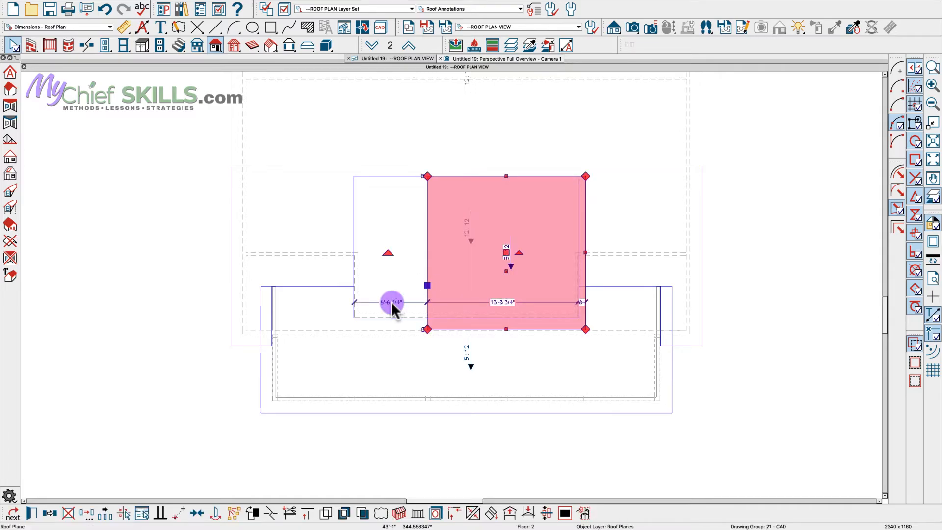
{"action": "key", "text": "Return"}
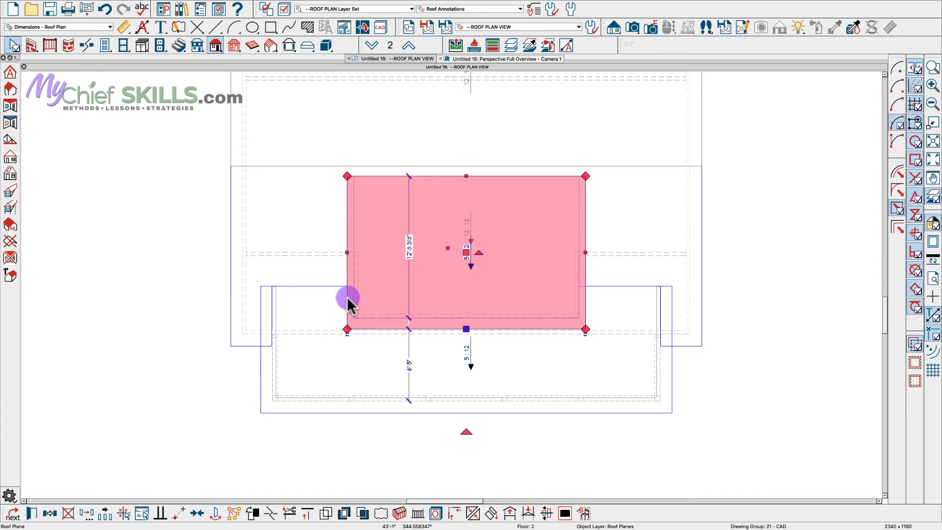
{"action": "key", "text": "Escape"}
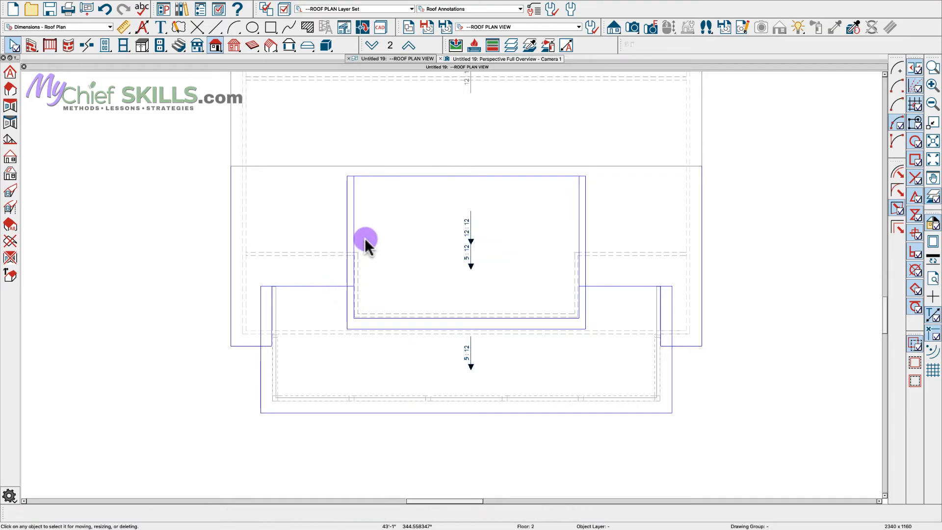
Set the attic wall on the dormer's right side so the roof cuts it at the bottom.
{"action": "left_click", "coordinate": [511, 58]}
{"action": "middle_click_drag", "start_coordinate": [497, 76], "coordinate": [437, 164]}
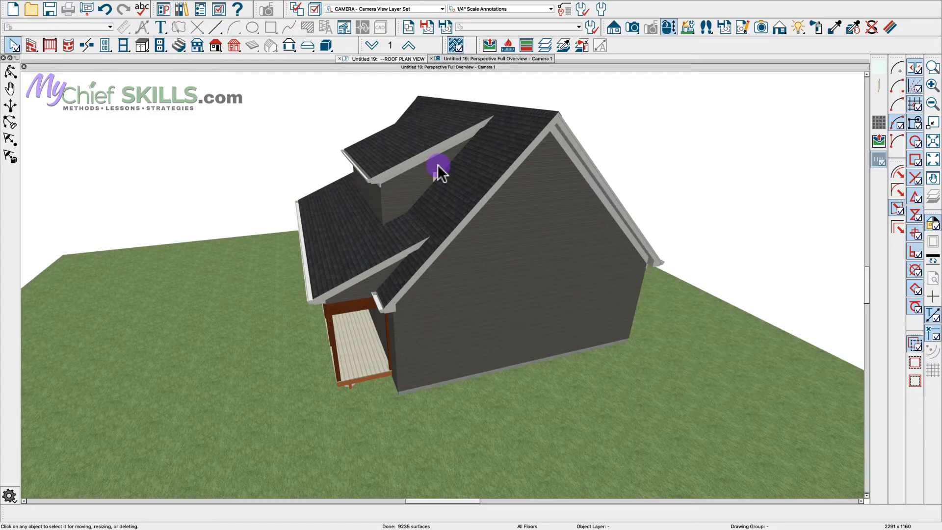
{"action": "double_click", "coordinate": [437, 165]}
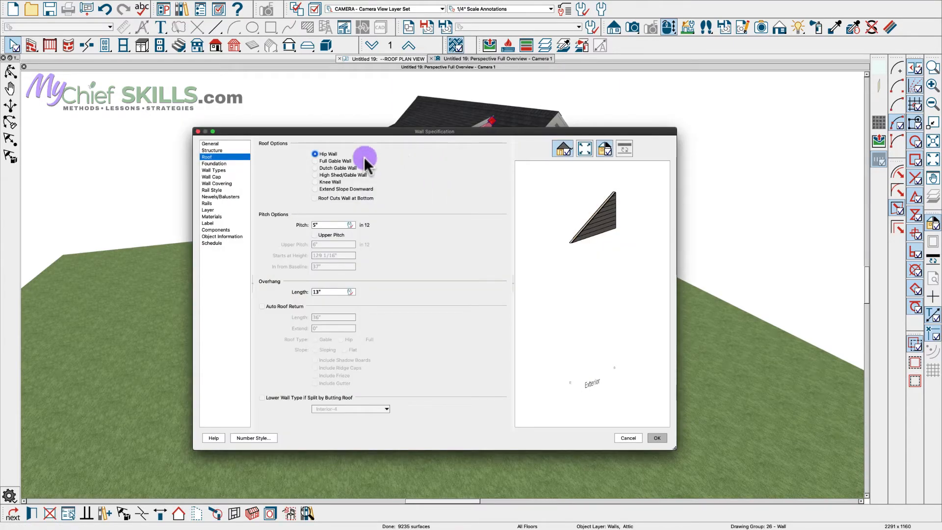
{"action": "left_click", "coordinate": [209, 143]}
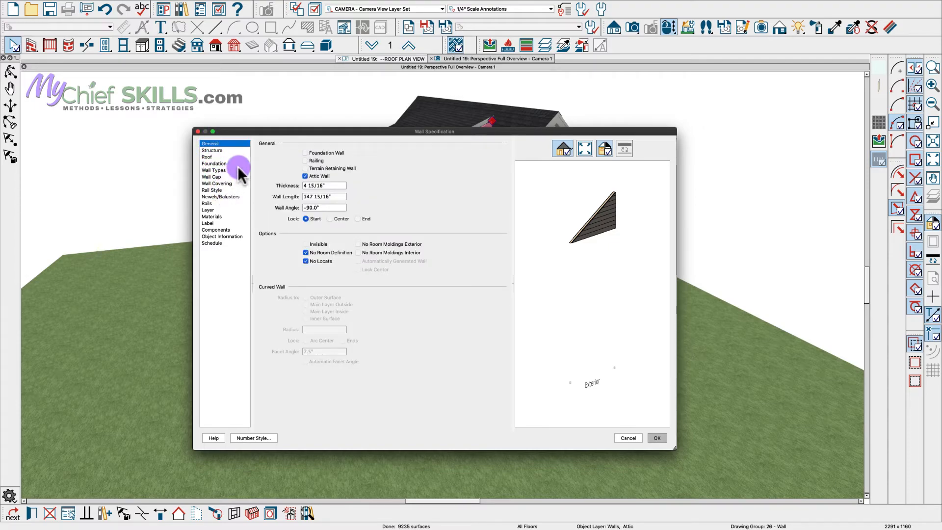
{"action": "left_click", "coordinate": [207, 157]}
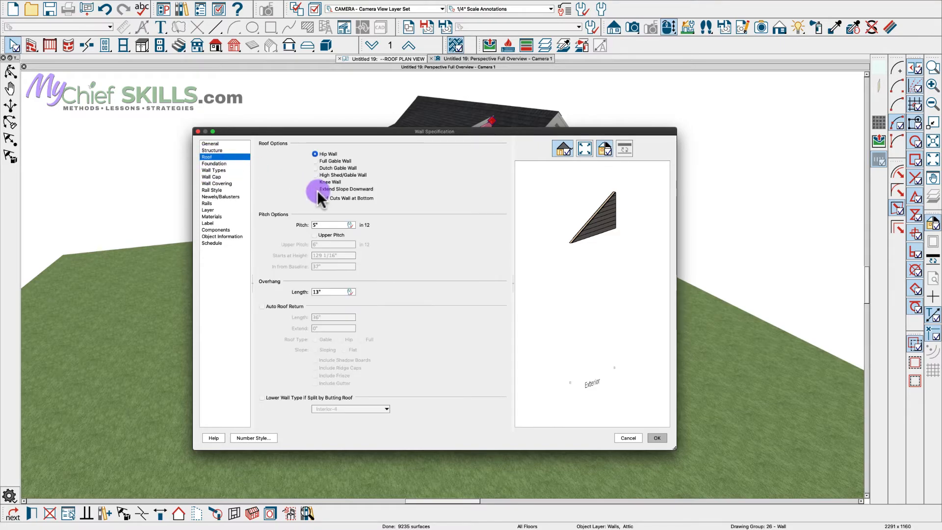
{"action": "left_click", "coordinate": [658, 437]}
{"action": "left_click", "coordinate": [488, 298]}
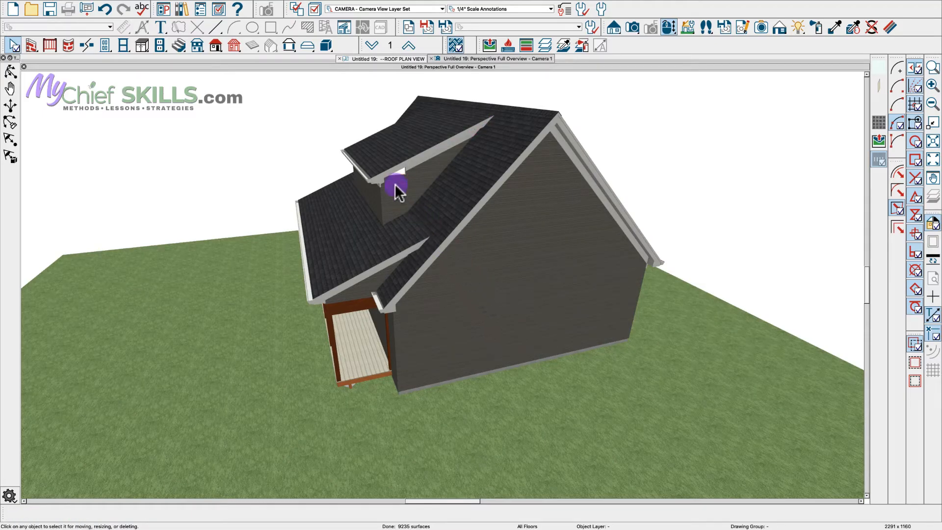
Set the bump-out's right side wall to balloon through the ceiling above.
{"action": "double_click", "coordinate": [396, 184]}
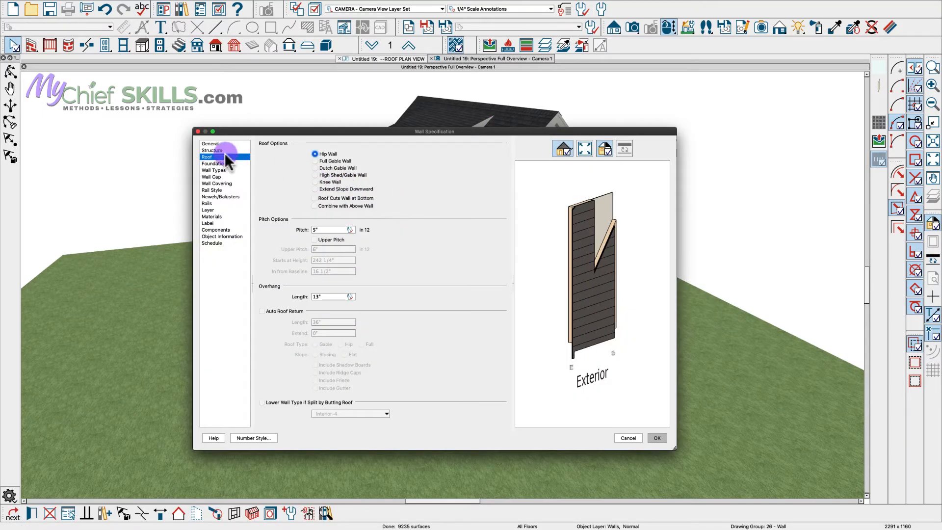
{"action": "left_click", "coordinate": [212, 150]}
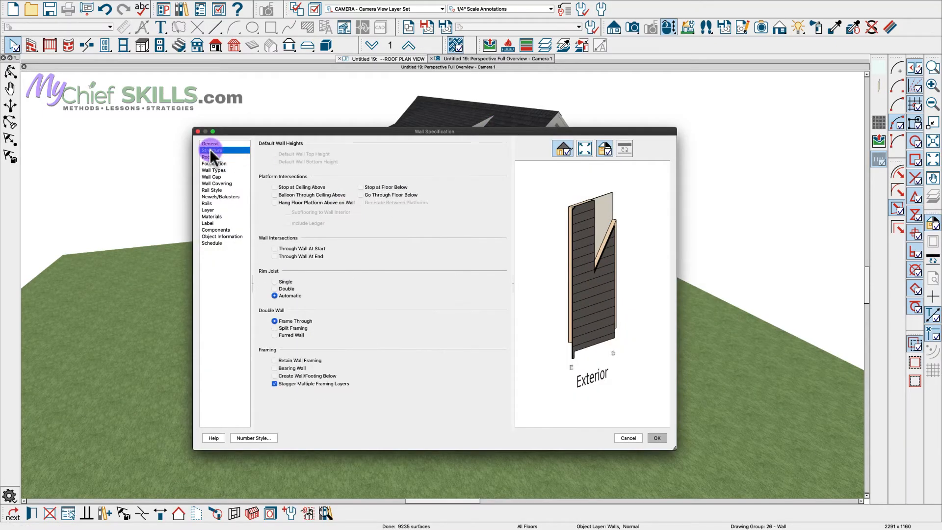
{"action": "left_click", "coordinate": [286, 195]}
{"action": "left_click", "coordinate": [657, 438]}
Set the attic wall on the dormer's left side so the roof cuts it at the bottom.
{"action": "key", "text": "o"}
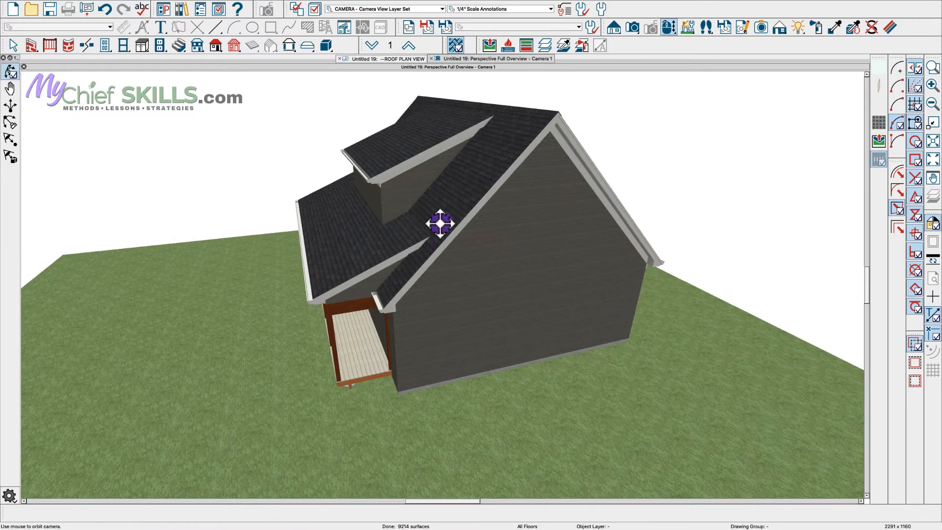
{"action": "left_click_drag", "start_coordinate": [330, 208], "coordinate": [515, 212]}
{"action": "key", "text": "space"}
{"action": "double_click", "coordinate": [431, 175]}
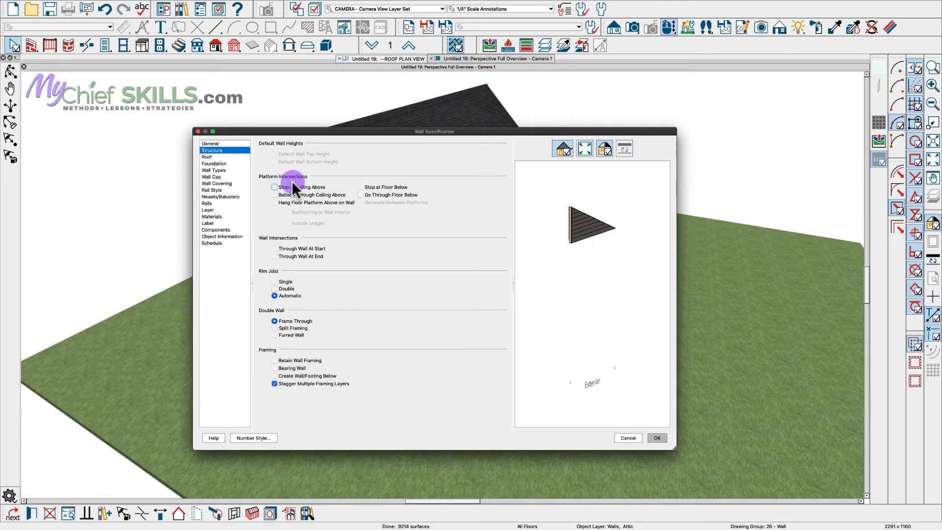
{"action": "left_click", "coordinate": [210, 143]}
{"action": "left_click", "coordinate": [209, 158]}
{"action": "left_click", "coordinate": [311, 195]}
{"action": "key", "text": "Return"}
Set the bump-out's left side wall to balloon through the ceiling above.
{"action": "left_click", "coordinate": [496, 302]}
{"action": "double_click", "coordinate": [458, 213]}
{"action": "left_click", "coordinate": [214, 151]}
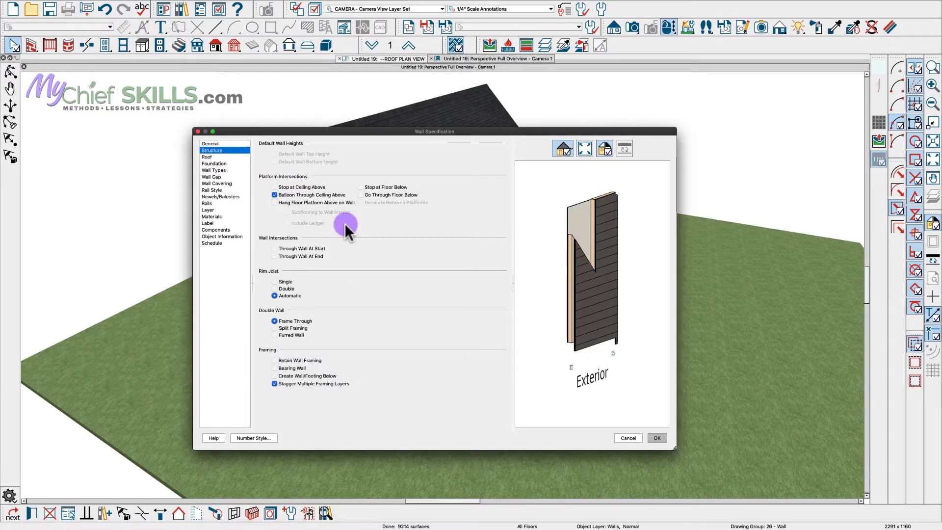
{"action": "left_click", "coordinate": [657, 438]}
Place a standard window near the middle of the dormer's front wall.
{"action": "key", "text": "o"}
{"action": "left_click_drag", "start_coordinate": [519, 215], "coordinate": [423, 149]}
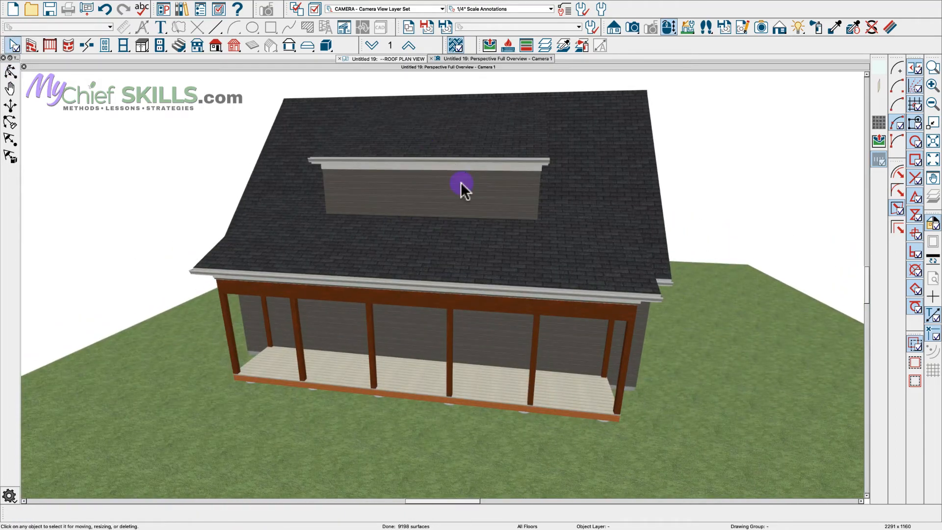
{"action": "key", "text": "w"}
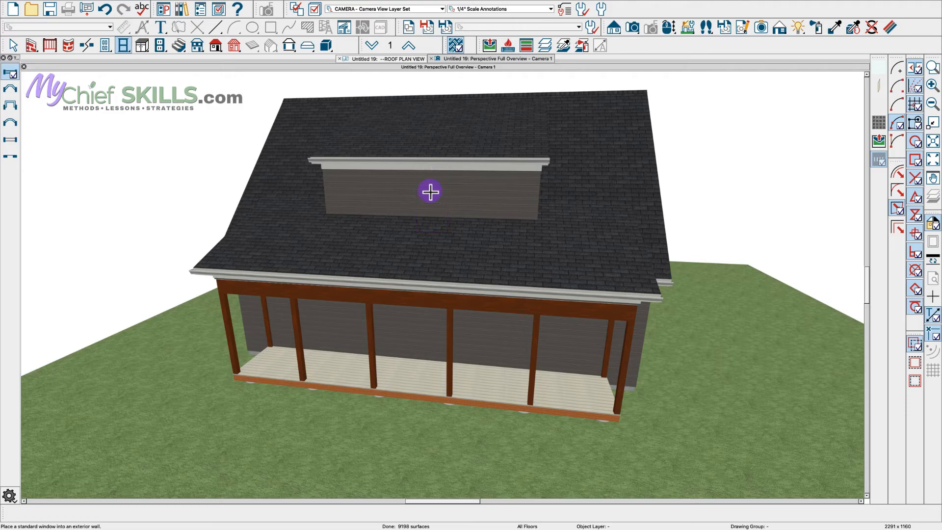
{"action": "left_click", "coordinate": [430, 191]}
{"action": "key", "text": "space"}
{"action": "left_click", "coordinate": [429, 179]}
Set the dormer window's floor-to-top height to 95" and its height to 48".
{"action": "double_click", "coordinate": [429, 179]}
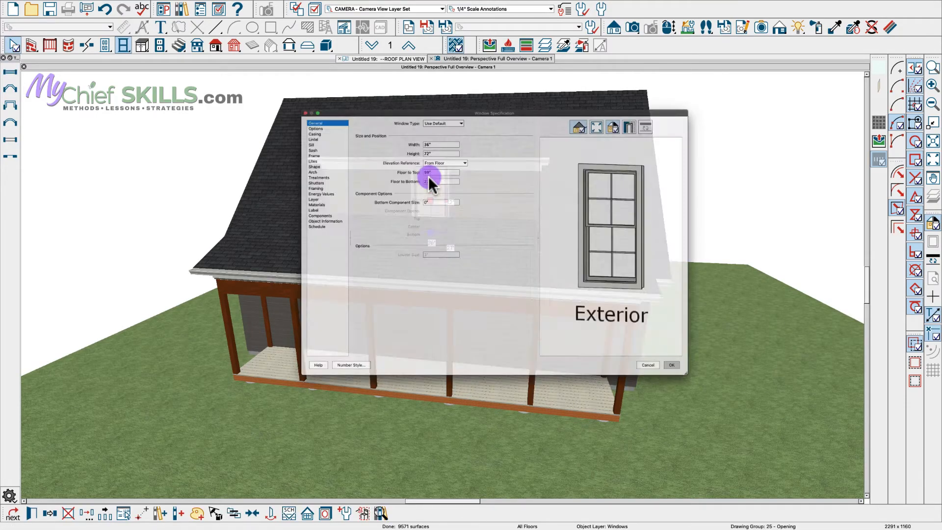
{"action": "double_click", "coordinate": [422, 157]}
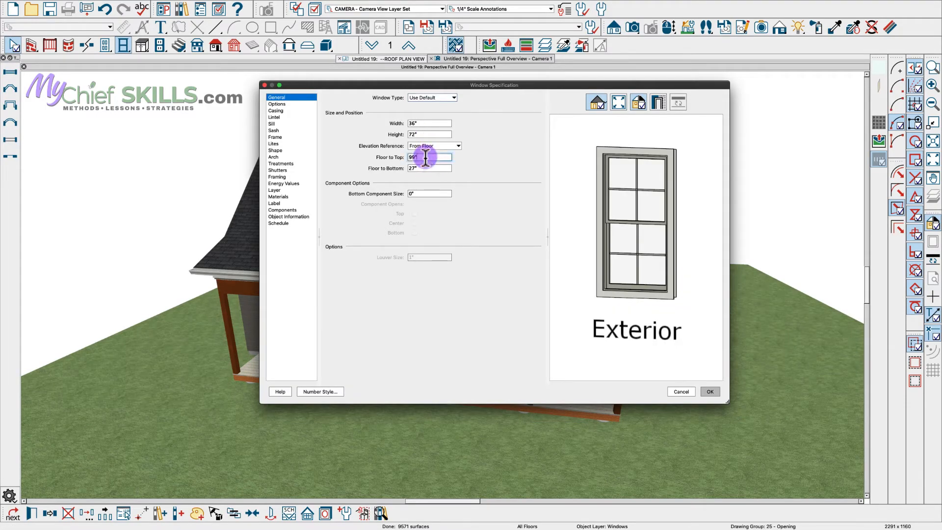
{"action": "type", "text": "95"}
{"action": "key", "text": "Tab"}
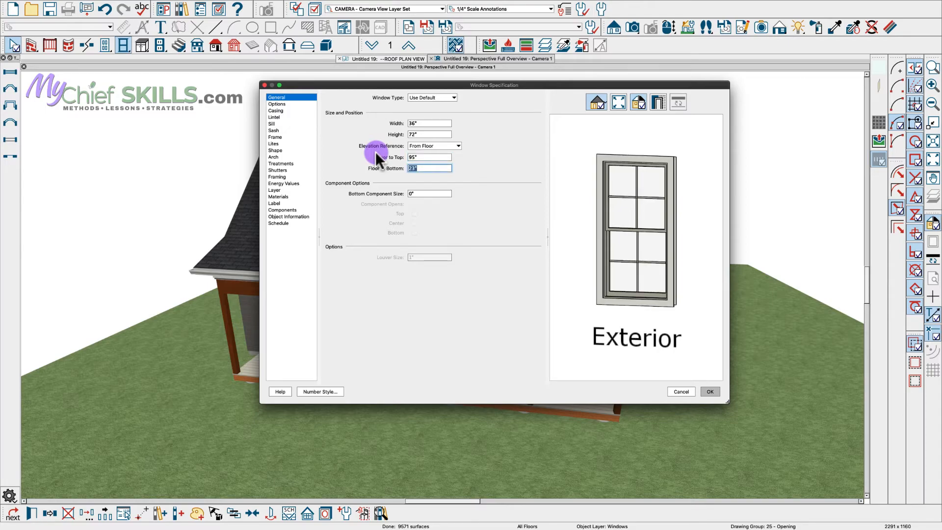
{"action": "double_click", "coordinate": [425, 134]}
{"action": "type", "text": "48"}
{"action": "left_click", "coordinate": [346, 126]}
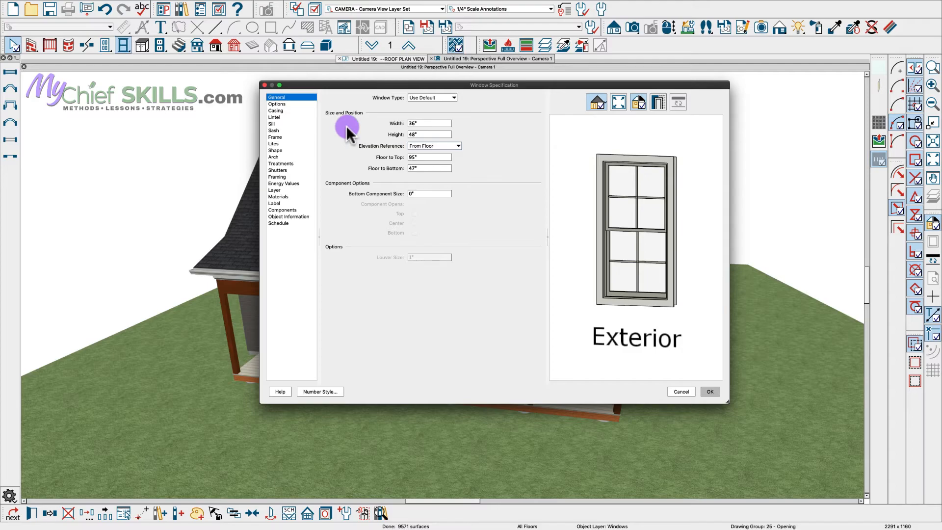
{"action": "left_click", "coordinate": [709, 391]}
{"action": "key", "text": "Escape"}
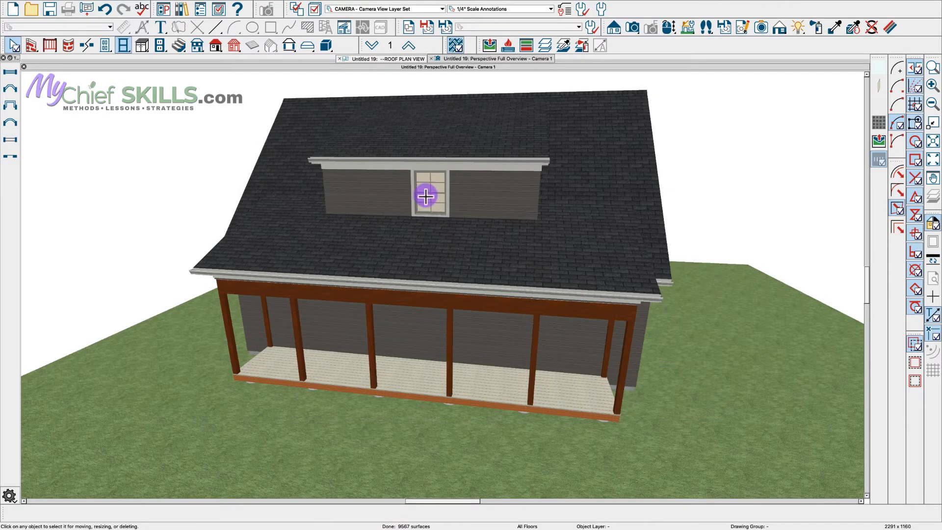
Change the dormer window to a Single Casement type with a width of 30".
{"action": "scroll", "coordinate": [424, 194], "scroll_direction": "up", "scroll_amount": 1}
{"action": "key", "text": "space"}
{"action": "key", "text": "o"}
{"action": "key", "text": "space"}
{"action": "double_click", "coordinate": [425, 193]}
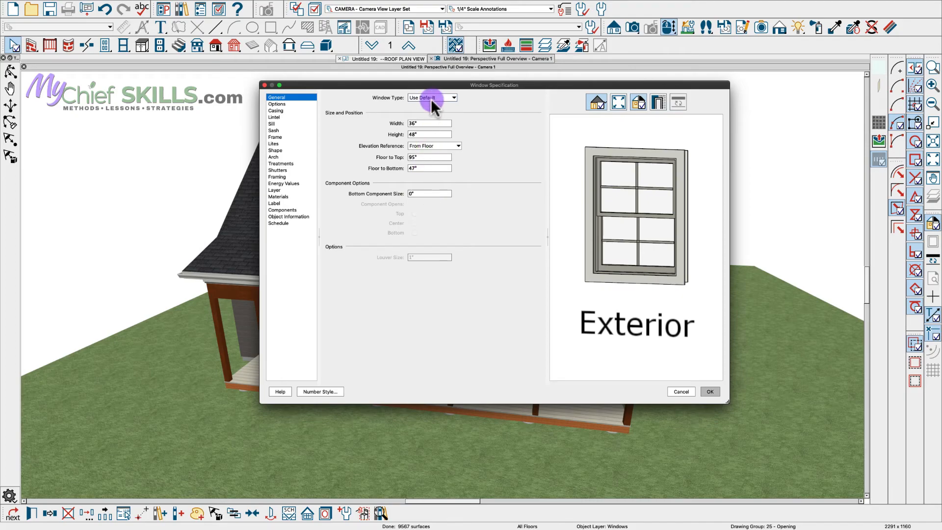
{"action": "left_click", "coordinate": [431, 98]}
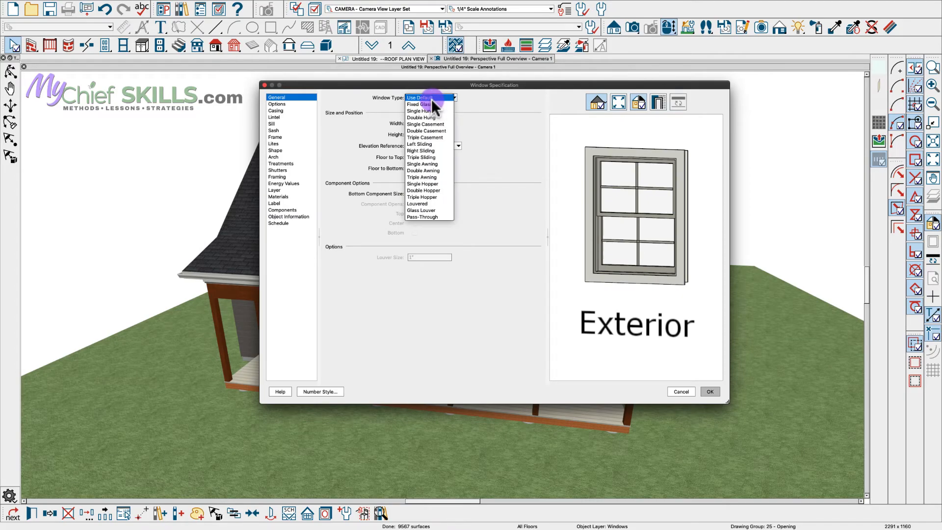
{"action": "left_click", "coordinate": [427, 122]}
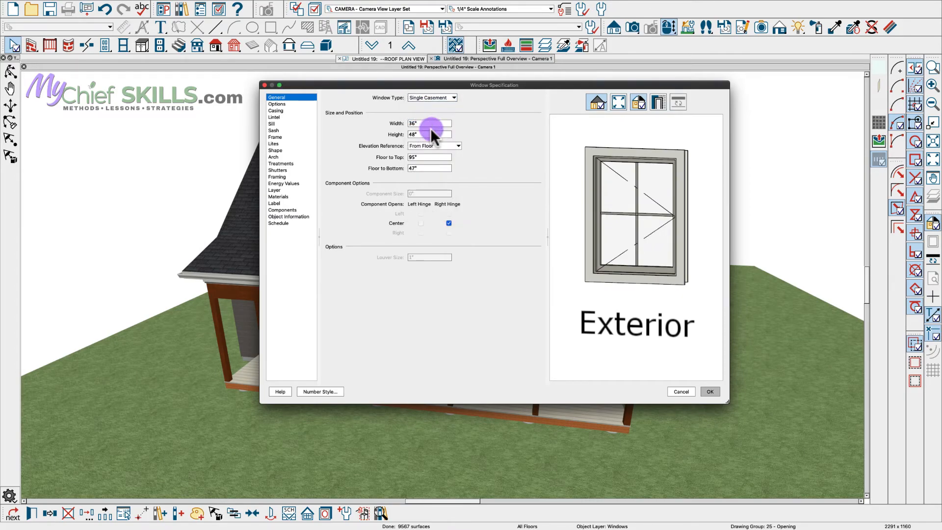
{"action": "left_click_drag", "start_coordinate": [428, 125], "coordinate": [372, 96]}
{"action": "type", "text": "30"}
{"action": "key", "text": "Tab"}
{"action": "key", "text": "Return"}
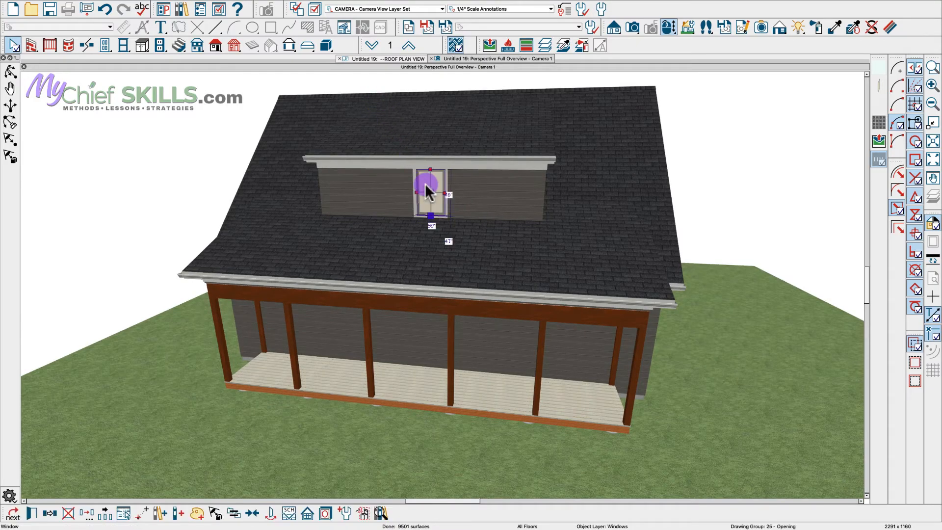
Copy the casement window into a side-by-side row of four and center the group on the dormer's front wall.
{"action": "left_click_drag", "start_coordinate": [429, 193], "coordinate": [475, 196]}
{"action": "left_click", "coordinate": [106, 514]}
{"action": "left_click", "coordinate": [447, 204]}
{"action": "left_click", "coordinate": [422, 196], "text": "shift"}
{"action": "left_click", "coordinate": [385, 198], "text": "shift"}
{"action": "left_click", "coordinate": [363, 201], "text": "shift"}
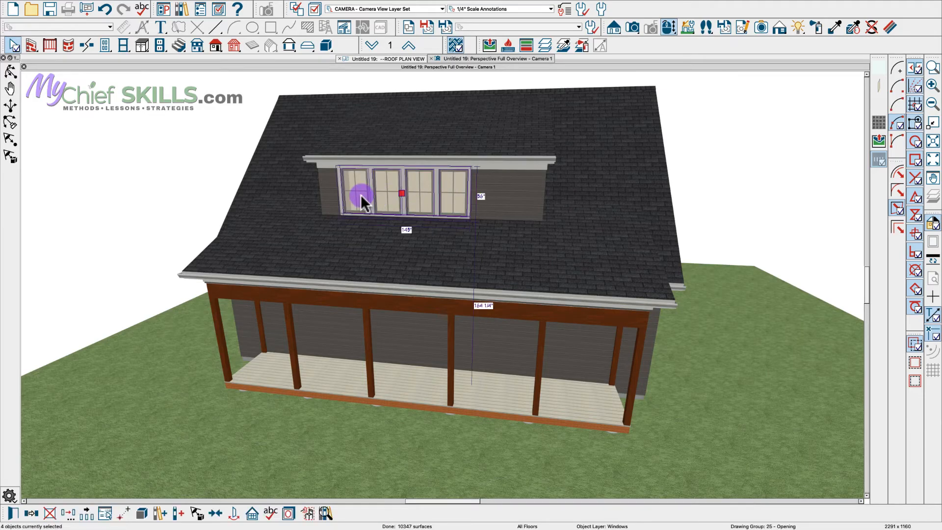
{"action": "left_click", "coordinate": [428, 145]}
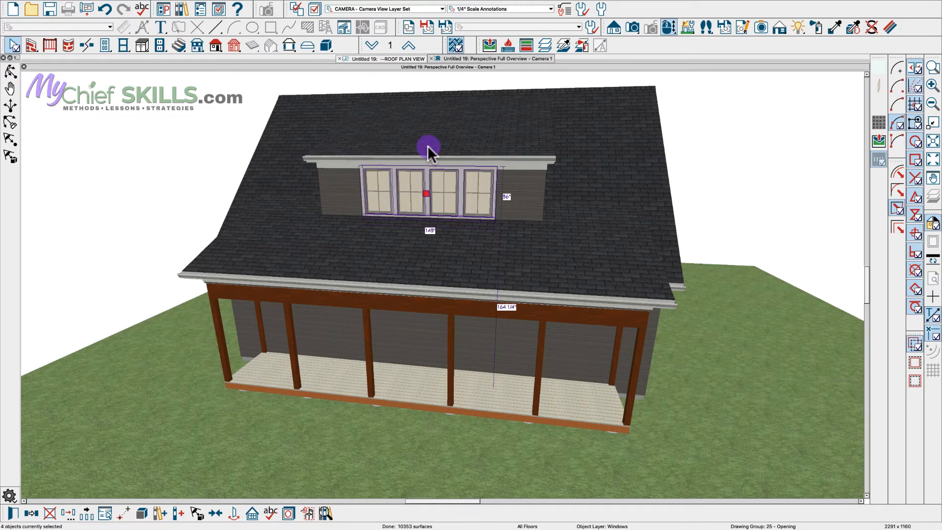
Examine the completed shed dormer, its windows and the porch roof from an angled perspective overview.
{"action": "key", "text": "o"}
{"action": "mouse_move", "coordinate": [448, 196]}
{"action": "left_mouse_down"}
{"action": "mouse_move", "coordinate": [490, 192]}
{"action": "mouse_move", "coordinate": [414, 197]}
{"action": "mouse_move", "coordinate": [431, 198]}
{"action": "left_mouse_up"}
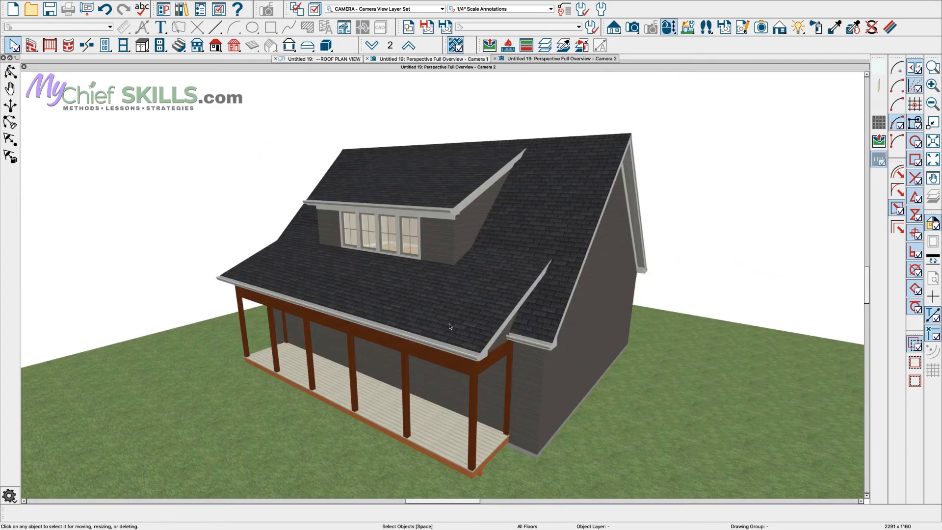
{"action": "key", "text": "m"}
{"action": "key", "text": "m"}
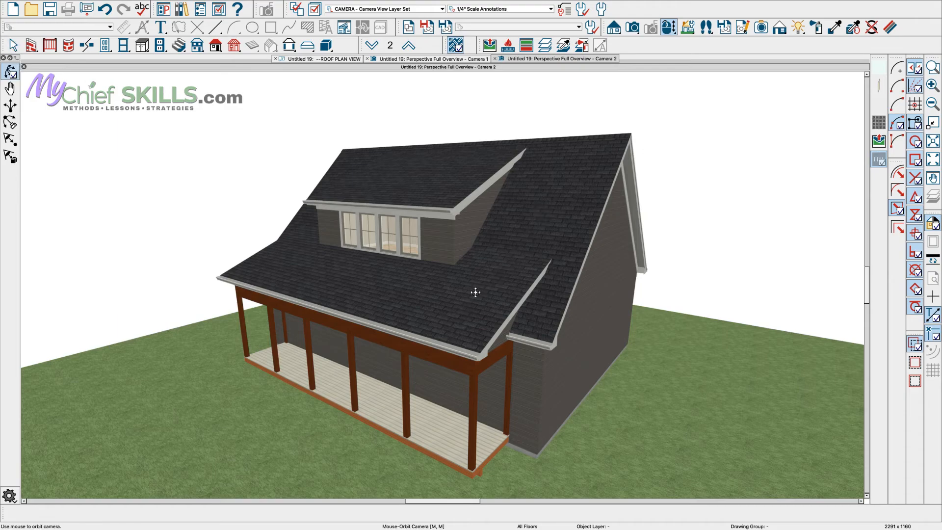
{"action": "mouse_move", "coordinate": [493, 276]}
{"action": "left_mouse_down"}
{"action": "mouse_move", "coordinate": [546, 280]}
{"action": "mouse_move", "coordinate": [550, 293]}
{"action": "mouse_move", "coordinate": [590, 292]}
{"action": "mouse_move", "coordinate": [500, 286]}
{"action": "mouse_move", "coordinate": [494, 269]}
{"action": "left_mouse_up"}
{"action": "key", "text": "space"}
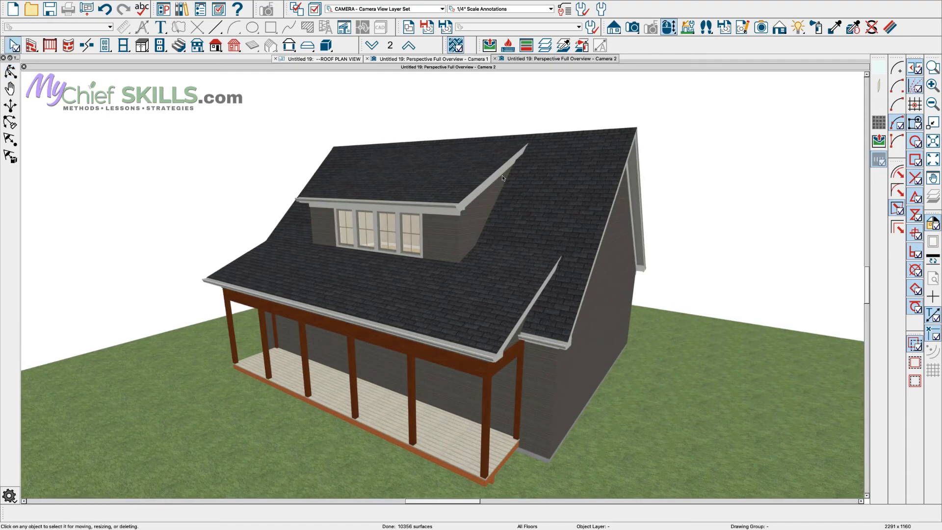
{"action": "key", "text": "space"}
{"action": "left_click_drag", "start_coordinate": [461, 251], "coordinate": [461, 254]}
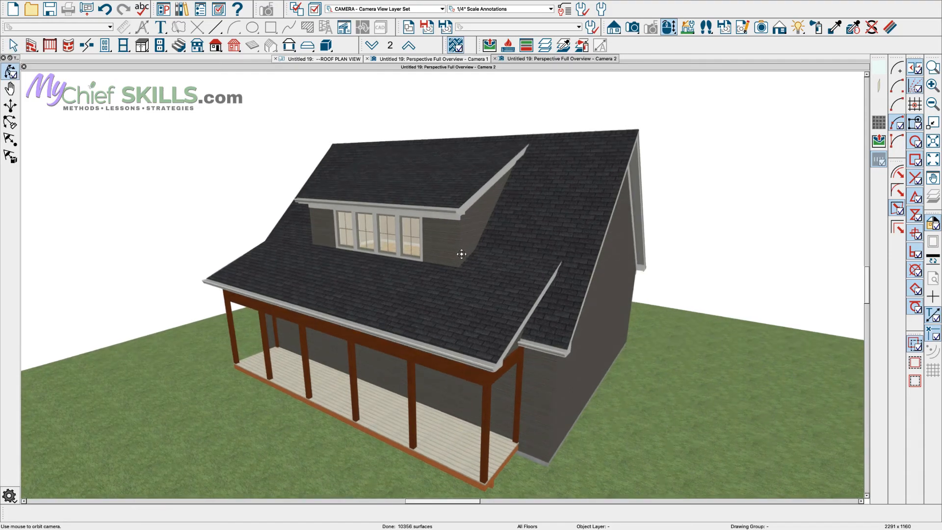
{"action": "key", "text": "space"}
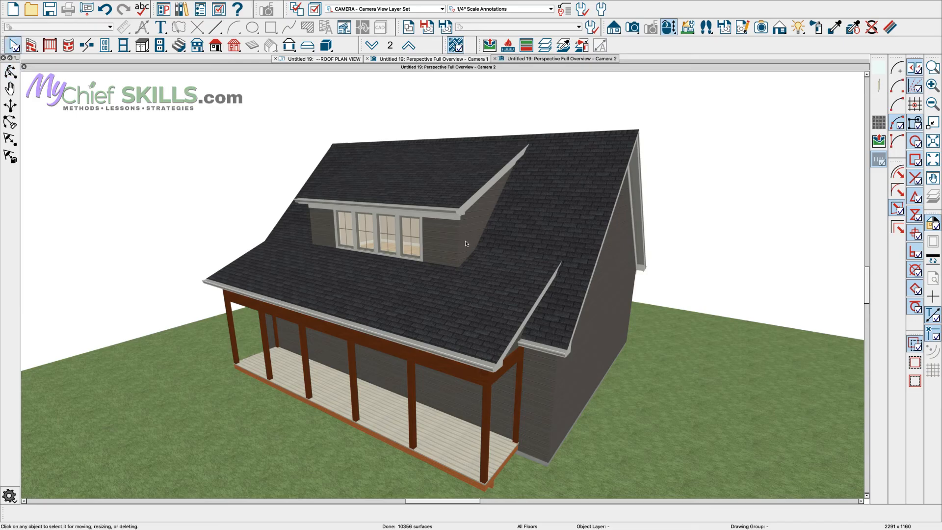
Check the separate bump-out and attic wall sections forming the dormer's right side.
{"action": "left_click", "coordinate": [469, 238]}
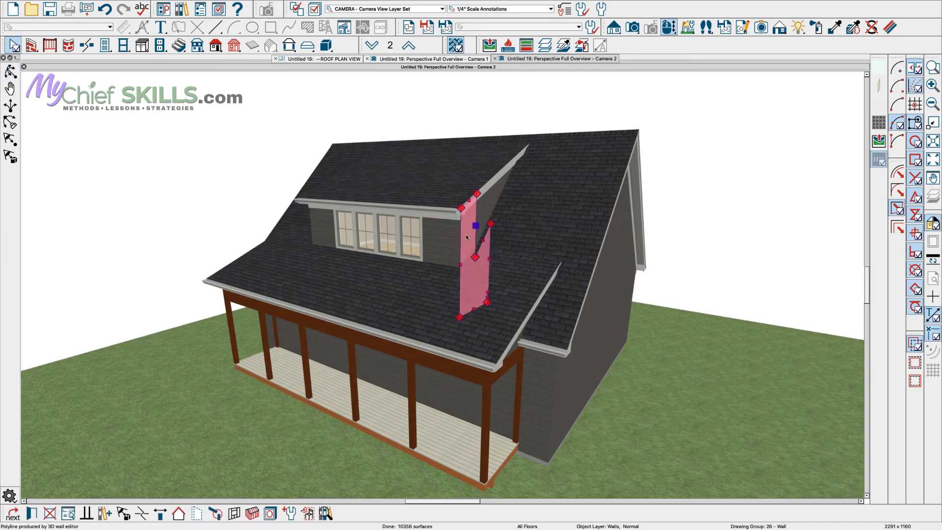
{"action": "key", "text": "Escape"}
{"action": "left_click", "coordinate": [489, 207]}
{"action": "key", "text": "Escape"}
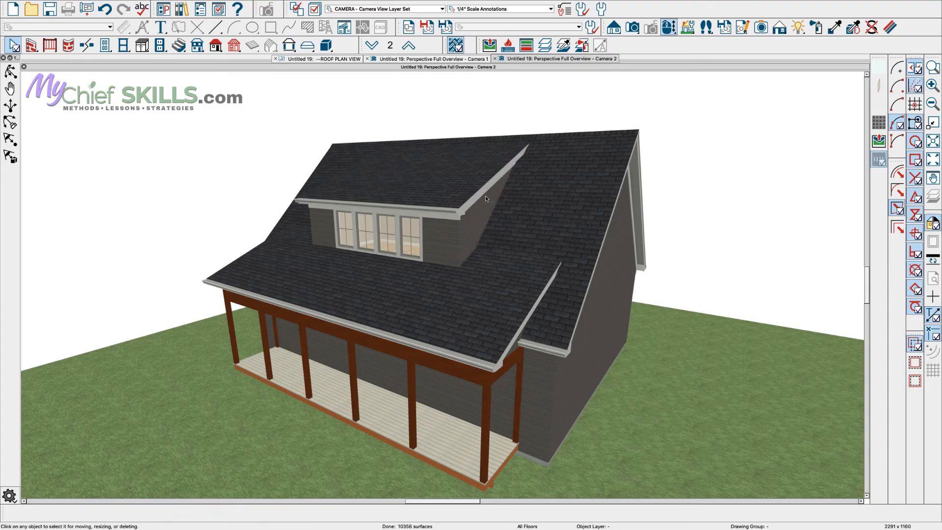
{"action": "key", "text": "space"}
{"action": "middle_click_drag", "start_coordinate": [460, 239], "coordinate": [463, 237]}
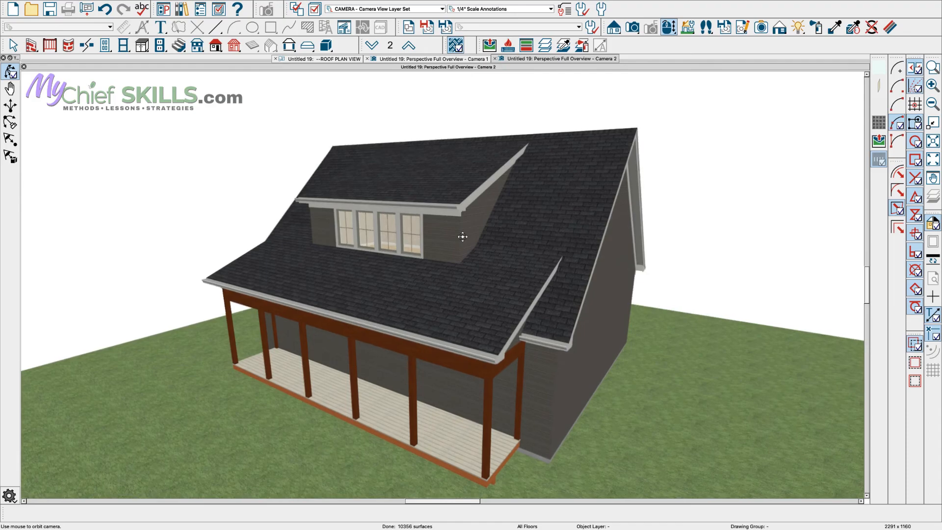
{"action": "left_click", "coordinate": [463, 237]}
{"action": "key", "text": "Escape"}
{"action": "left_click_drag", "start_coordinate": [430, 239], "coordinate": [480, 248]}
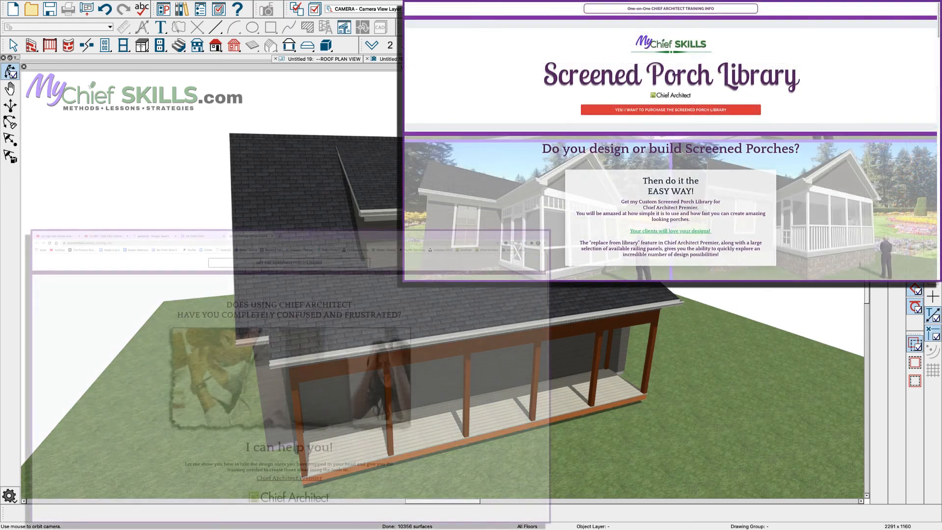
{"action": "left_click_drag", "start_coordinate": [480, 248], "coordinate": [480, 246]}
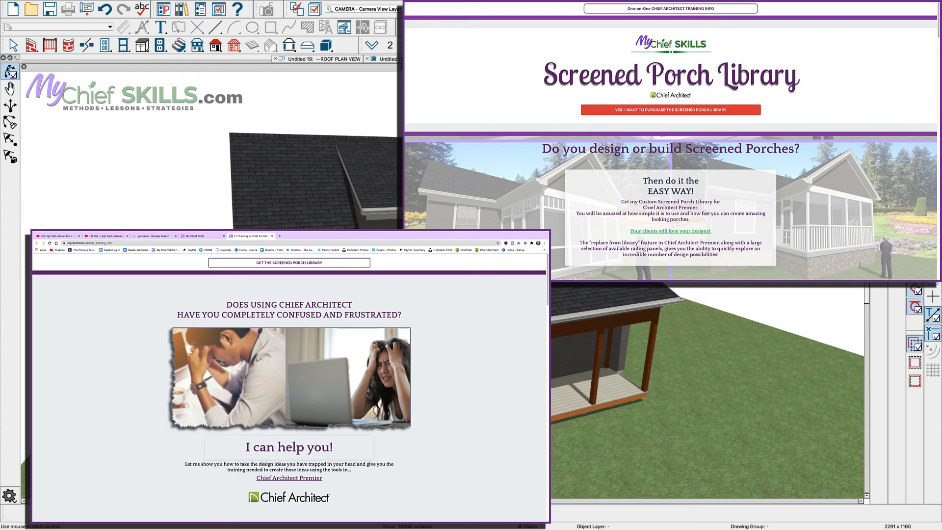
{"action": "left_click_drag", "start_coordinate": [481, 246], "coordinate": [497, 242]}
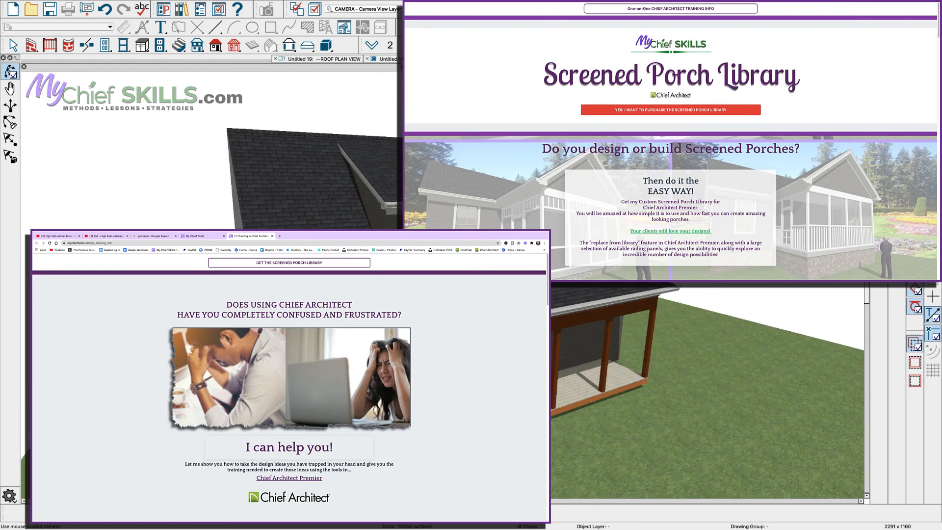